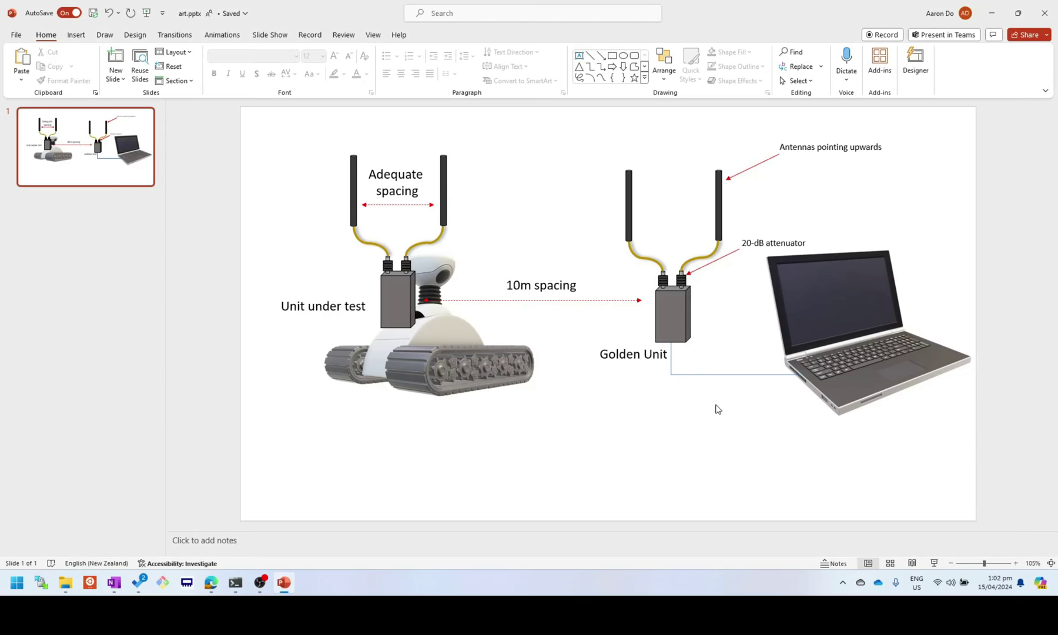
Leave the slideshow and bring up the radio's Link Status Log page in Edge
{"action": "left_click", "coordinate": [217, 591]}
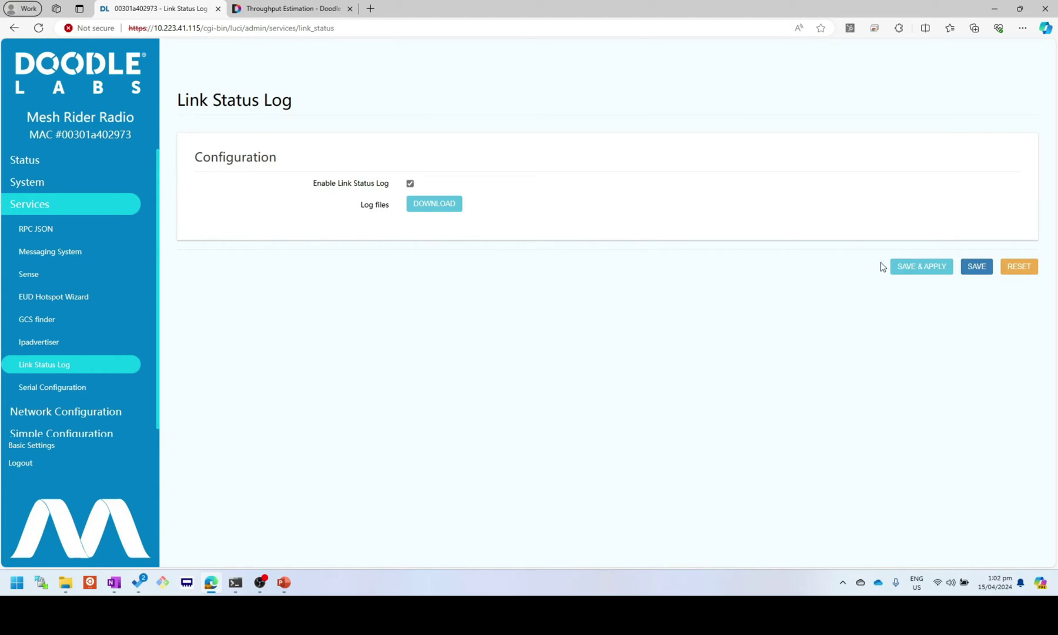
Save & apply the Link Status Log with logging enabled, then try downloading the logs
{"action": "left_click", "coordinate": [917, 273]}
{"action": "left_click", "coordinate": [446, 207]}
{"action": "left_click", "coordinate": [235, 581]}
{"action": "left_click", "coordinate": [301, 488]}
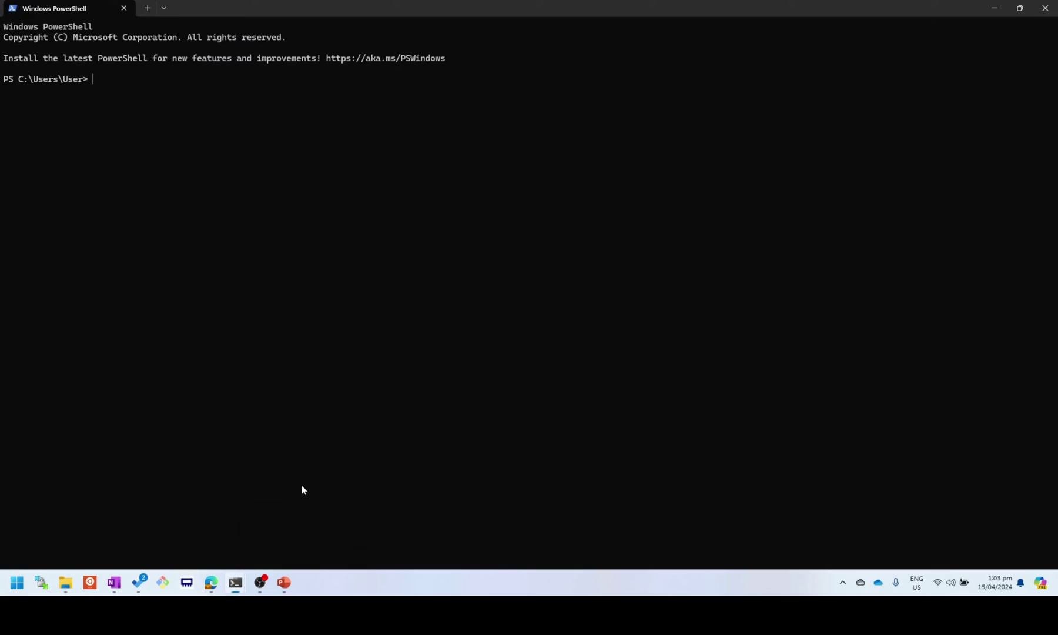
{"action": "key", "text": "ctrl+v"}
{"action": "key", "text": "Return"}
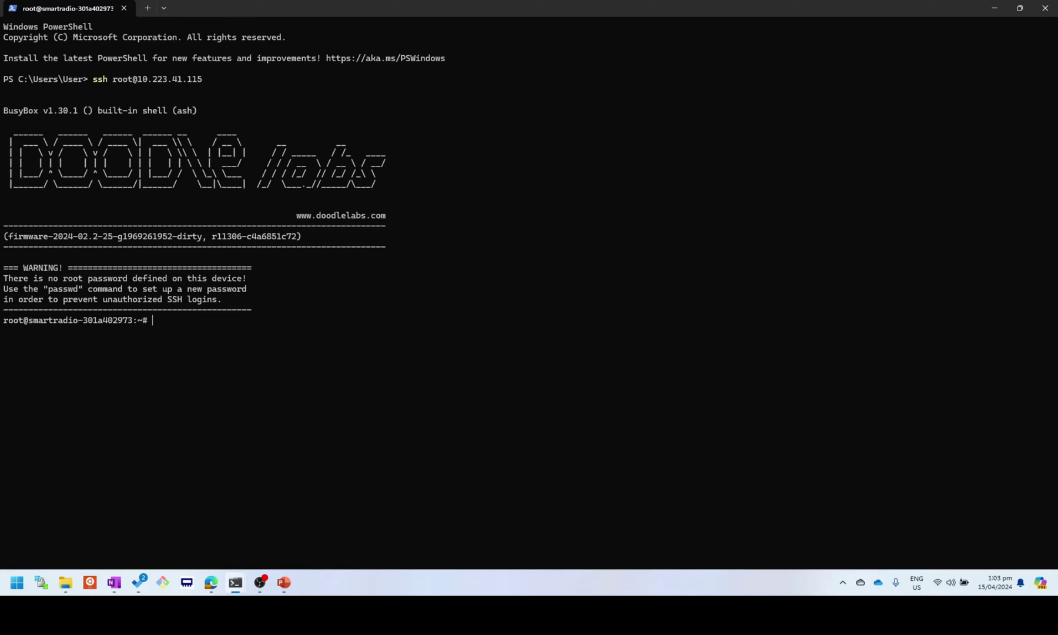
Change to /tmp/longtermlog on the radio and list its files
{"action": "type", "text": "cd /tmp/lo"}
{"action": "key", "text": "Tab"}
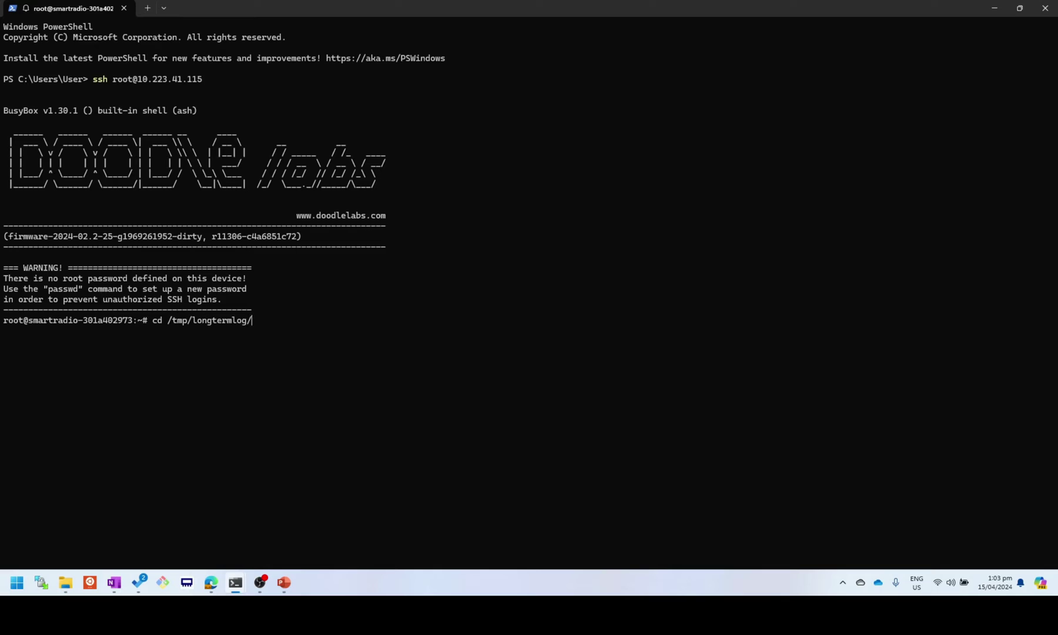
{"action": "key", "text": "Return"}
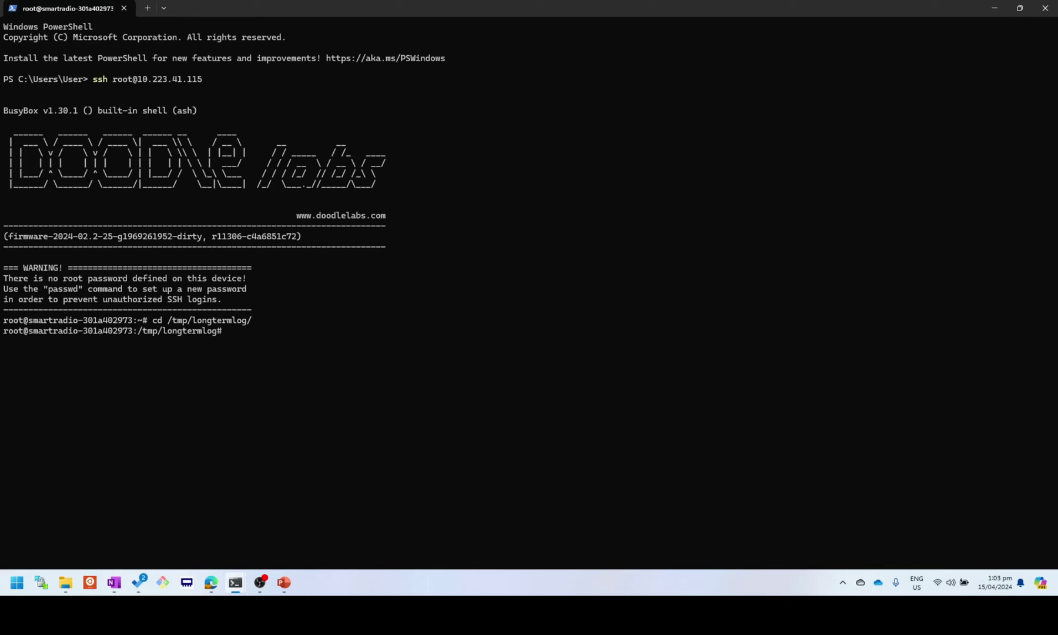
{"action": "type", "text": "ls"}
{"action": "key", "text": "Return"}
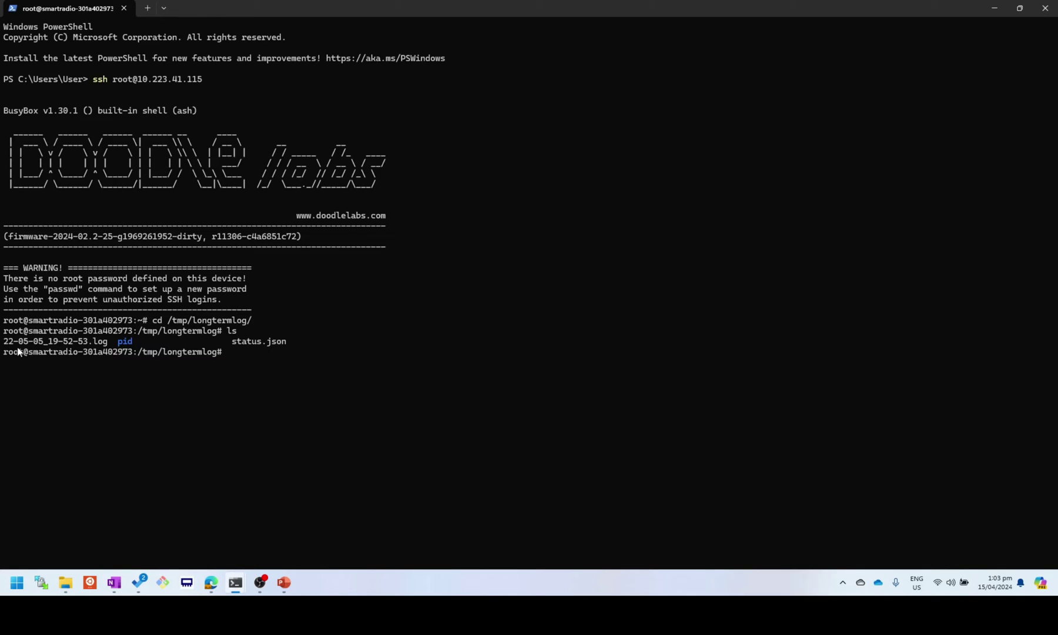
Print status.json and 22-05-05_19-52-53.log, scrolling through the output
{"action": "type", "text": "cat status.json"}
{"action": "key", "text": "Return"}
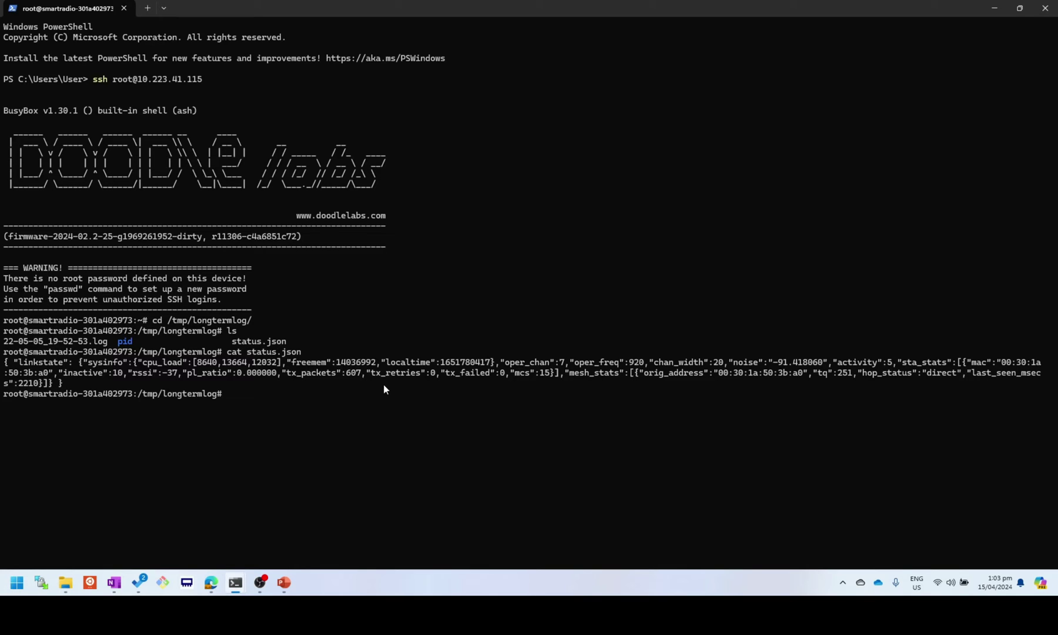
{"action": "type", "text": "cat 22"}
{"action": "key", "text": "Tab"}
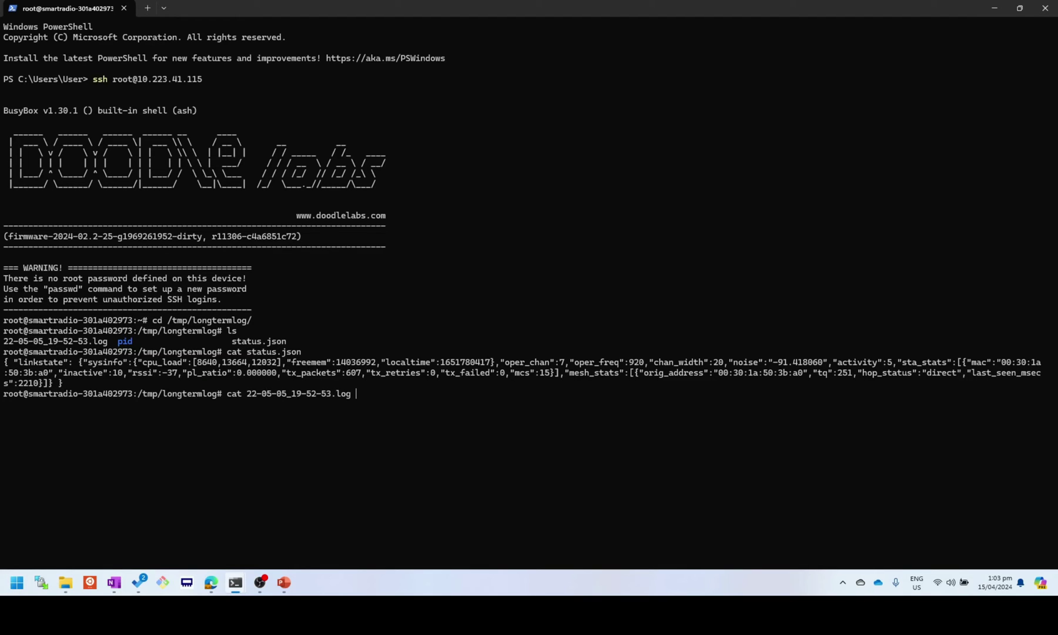
{"action": "key", "text": "Return"}
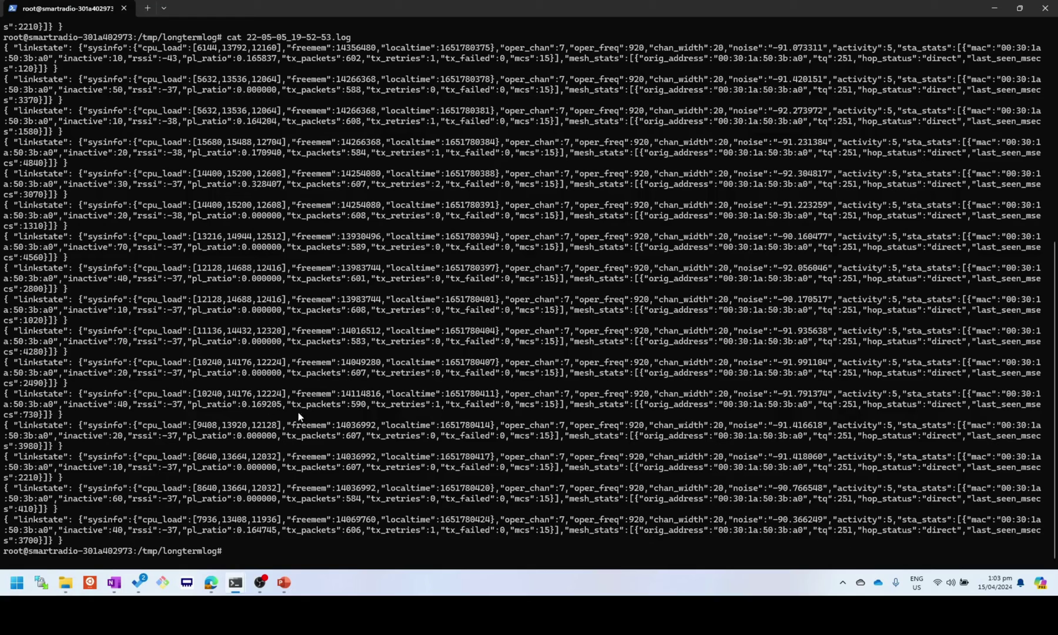
{"action": "scroll", "coordinate": [299, 410], "scroll_direction": "up", "scroll_amount": 3}
{"action": "scroll", "coordinate": [307, 405], "scroll_direction": "down", "scroll_amount": 3}
{"action": "scroll", "coordinate": [417, 368], "scroll_direction": "up", "scroll_amount": 2}
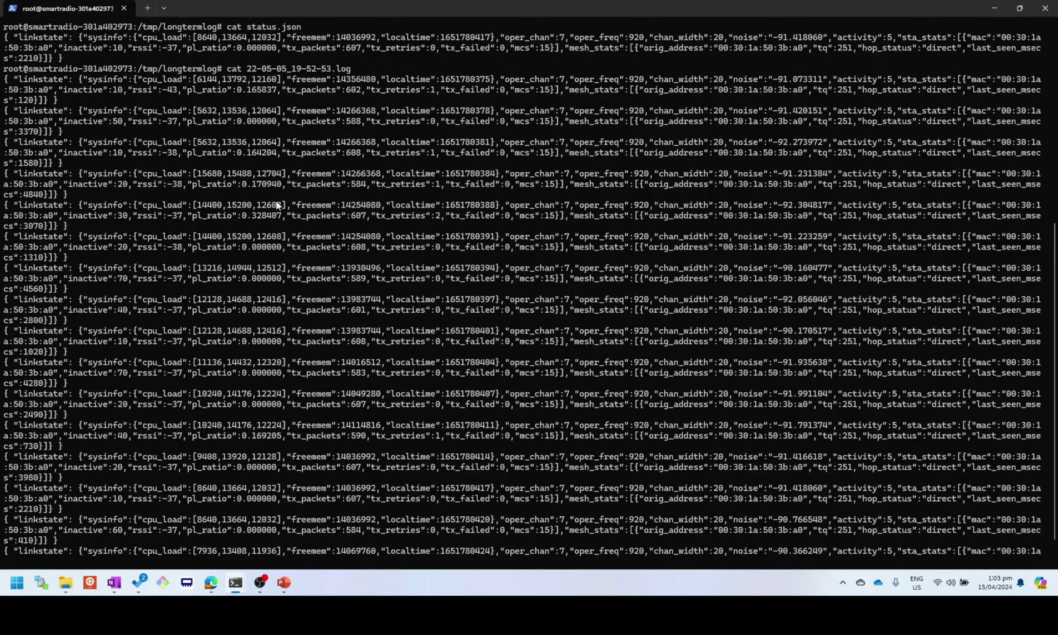
Download longtermmon_smartradio-301a402973 (1).tar.gz from the Link Status Log page and open it in 7-Zip
{"action": "left_click", "coordinate": [211, 582]}
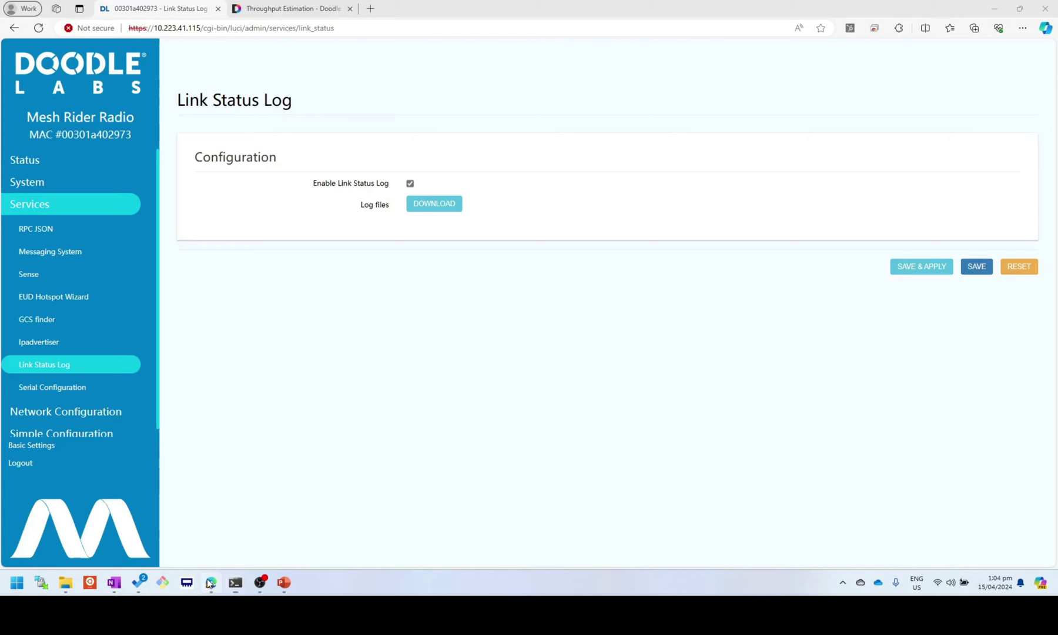
{"action": "left_click", "coordinate": [436, 211]}
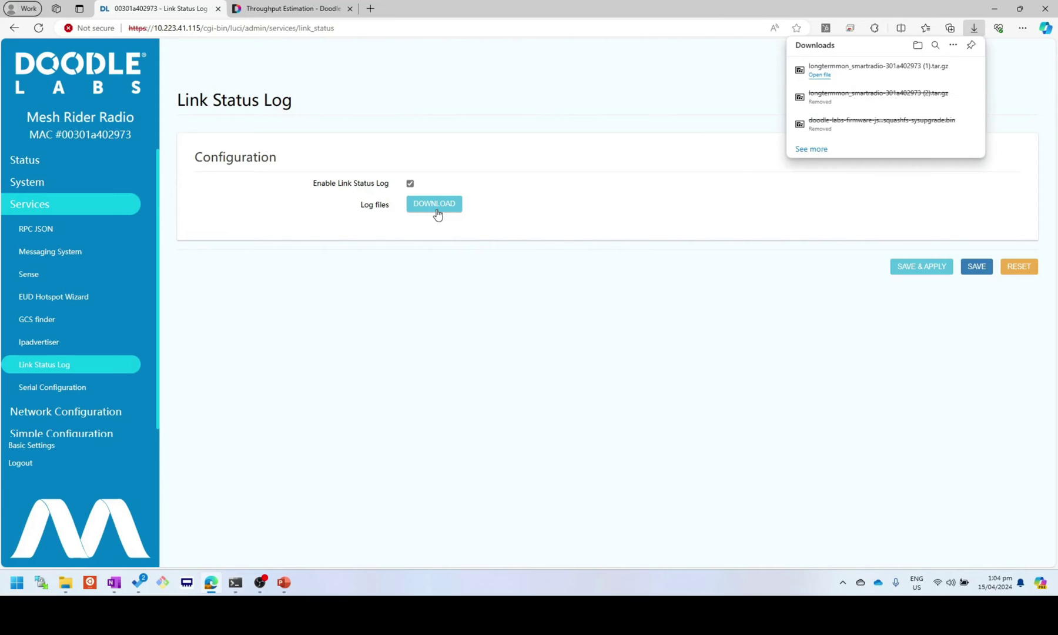
{"action": "left_click", "coordinate": [818, 76]}
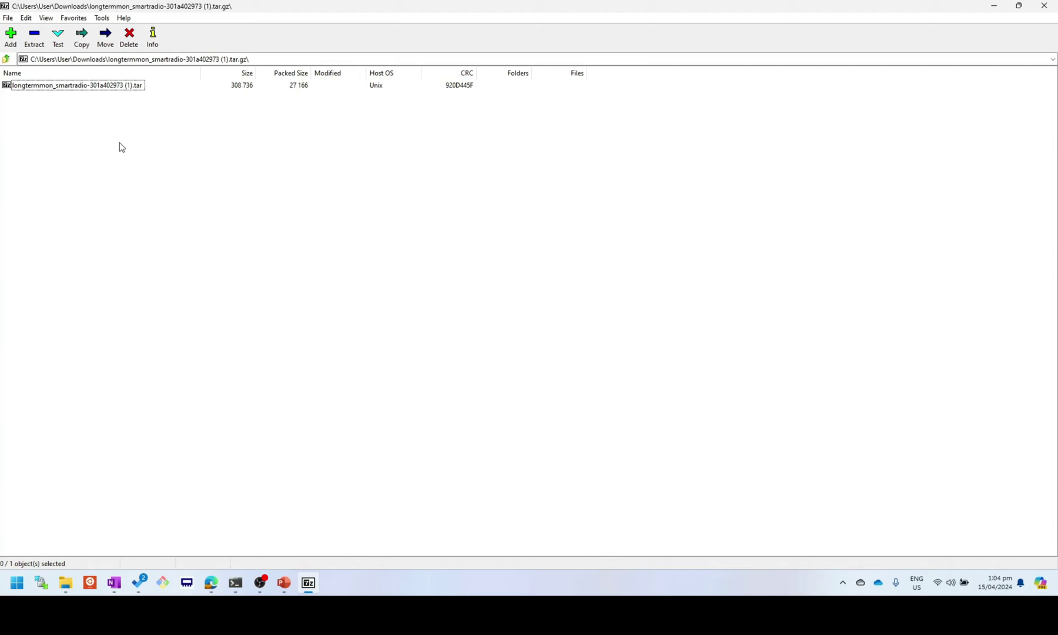
Drill through the .tar into the tmp/longtermlog folder
{"action": "double_click", "coordinate": [52, 85]}
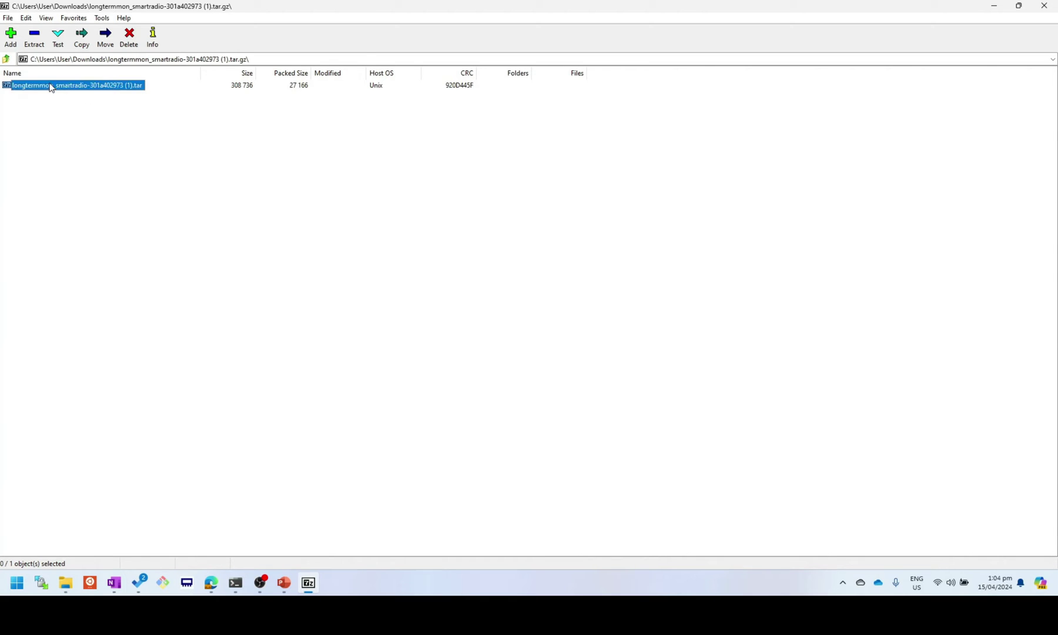
{"action": "double_click", "coordinate": [14, 88]}
{"action": "double_click", "coordinate": [15, 88]}
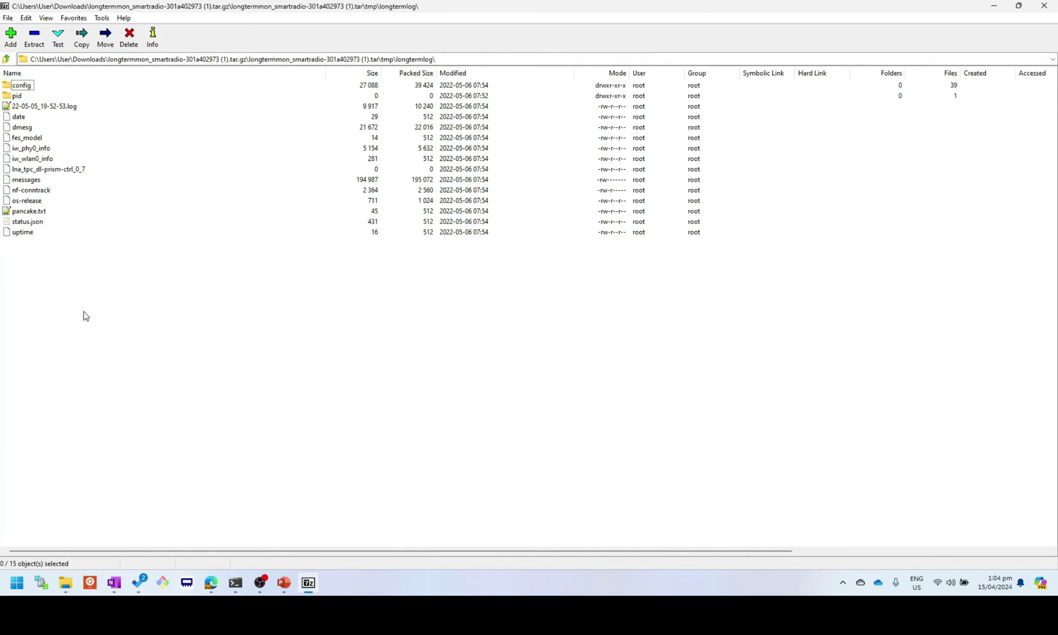
Look over the 22-05-05_19-52-53.log and status.json entries, then enter the config folder
{"action": "left_click", "coordinate": [75, 110]}
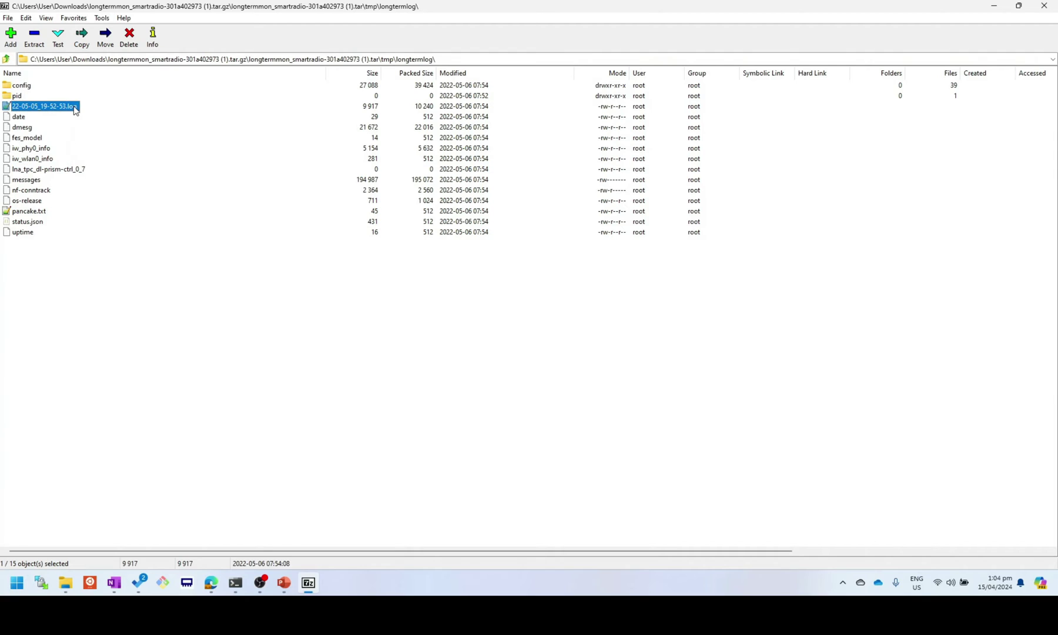
{"action": "left_click", "coordinate": [34, 225]}
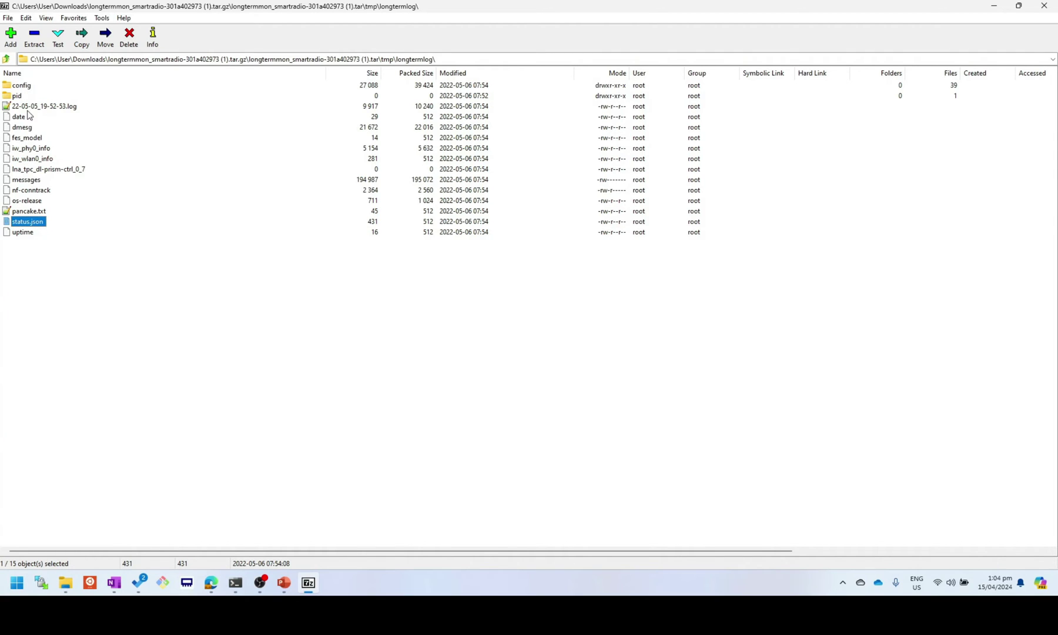
{"action": "left_click", "coordinate": [57, 278]}
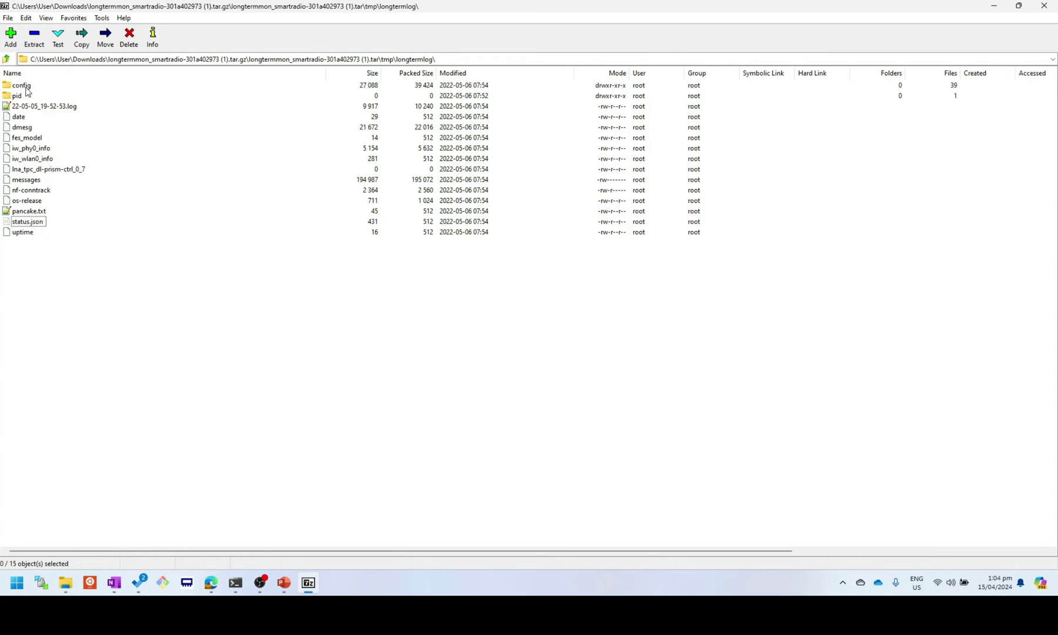
{"action": "double_click", "coordinate": [25, 91]}
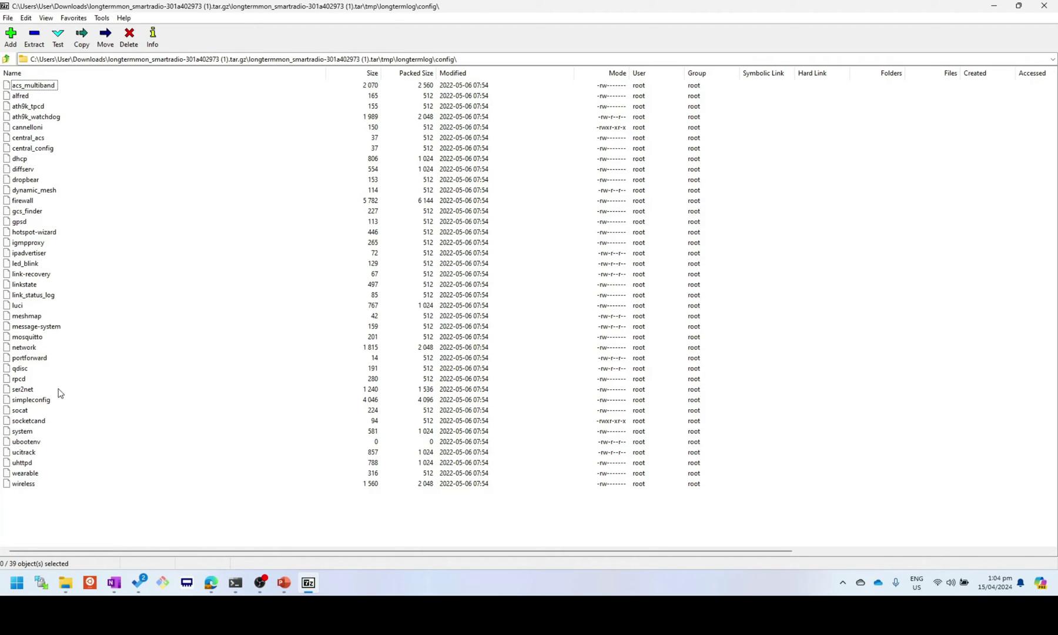
{"action": "left_click", "coordinate": [28, 486]}
{"action": "left_click", "coordinate": [56, 500]}
{"action": "left_click", "coordinate": [36, 486]}
{"action": "double_click", "coordinate": [35, 488]}
{"action": "left_click", "coordinate": [541, 421]}
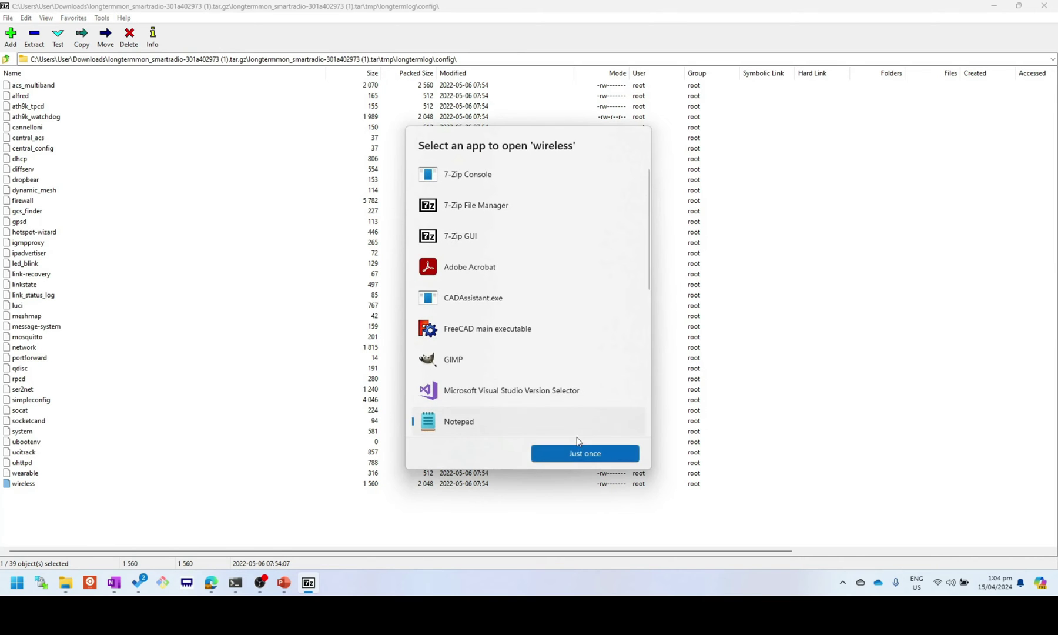
{"action": "left_click", "coordinate": [584, 453]}
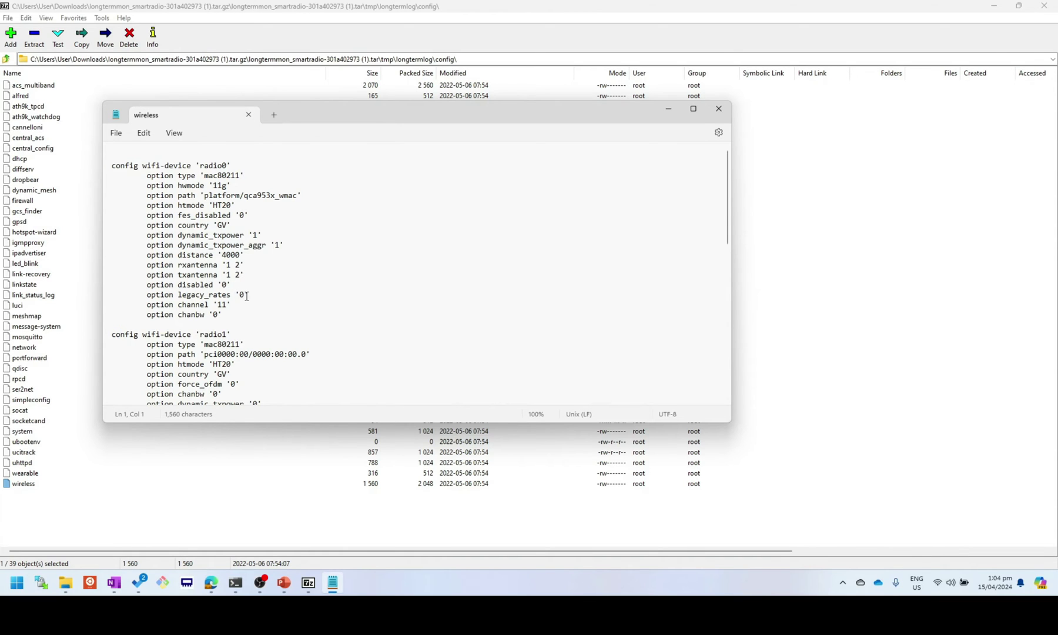
{"action": "left_click_drag", "start_coordinate": [300, 246], "coordinate": [140, 244]}
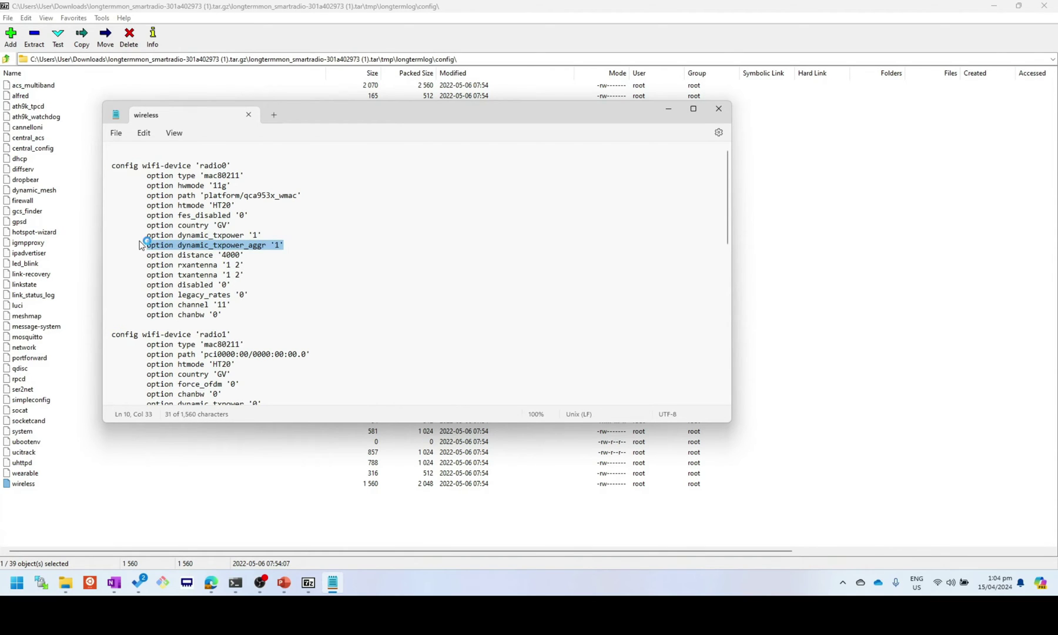
{"action": "left_click", "coordinate": [310, 277]}
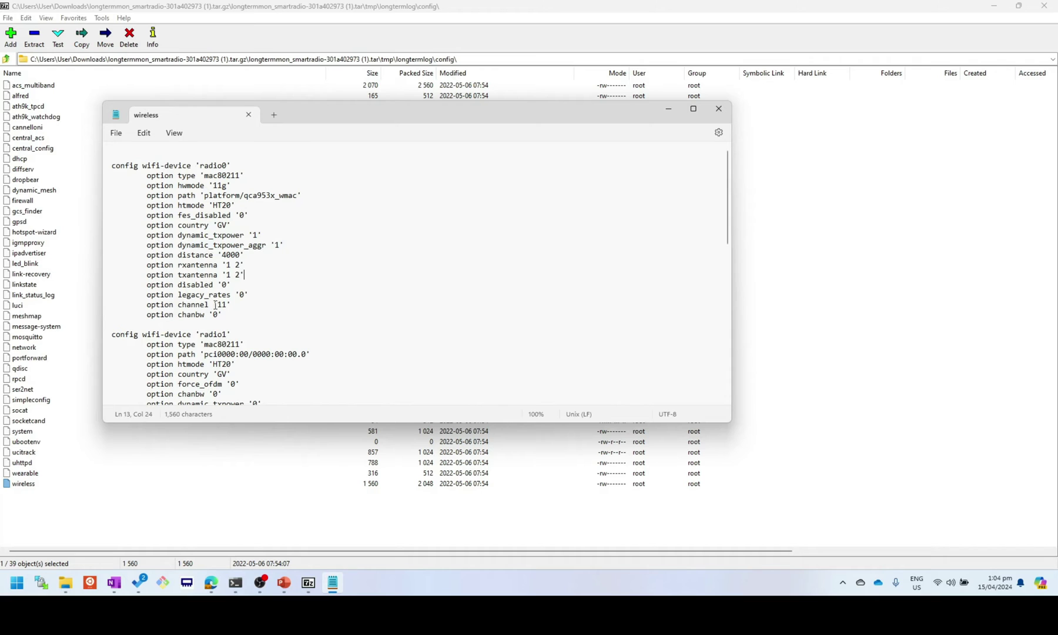
{"action": "left_click_drag", "start_coordinate": [221, 314], "coordinate": [223, 315]}
{"action": "scroll", "coordinate": [287, 321], "scroll_direction": "down", "scroll_amount": 5}
{"action": "scroll", "coordinate": [288, 322], "scroll_direction": "down", "scroll_amount": 10}
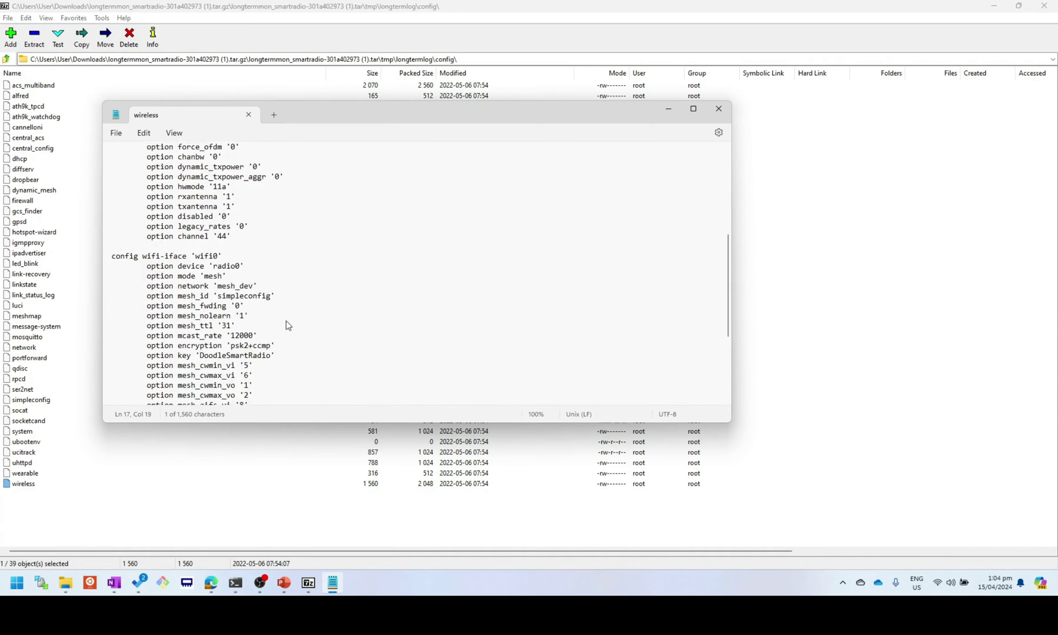
{"action": "scroll", "coordinate": [288, 323], "scroll_direction": "down", "scroll_amount": 2}
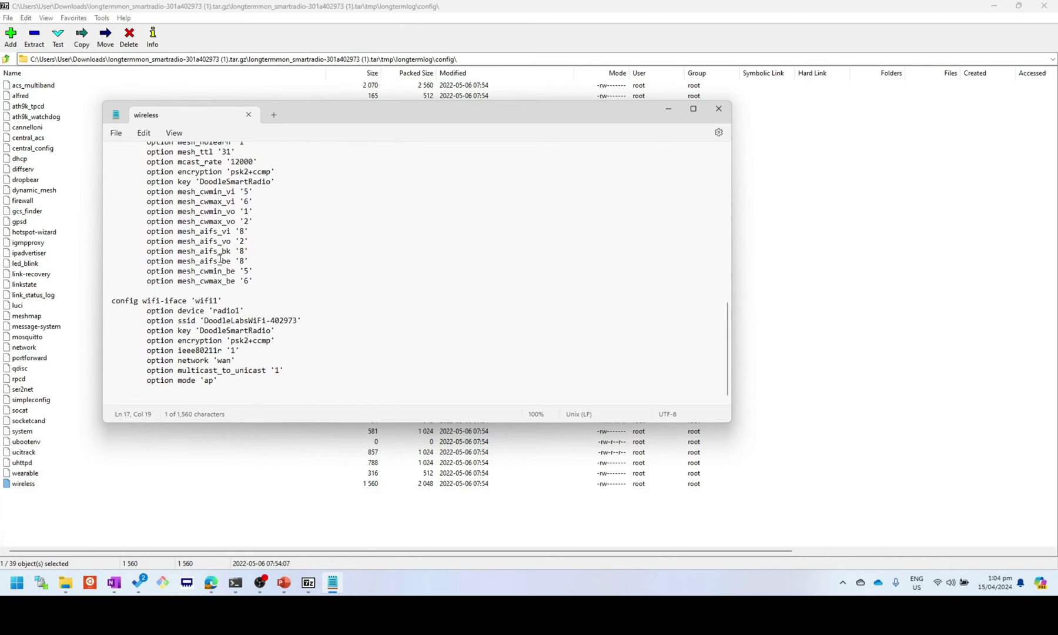
{"action": "left_click", "coordinate": [248, 114]}
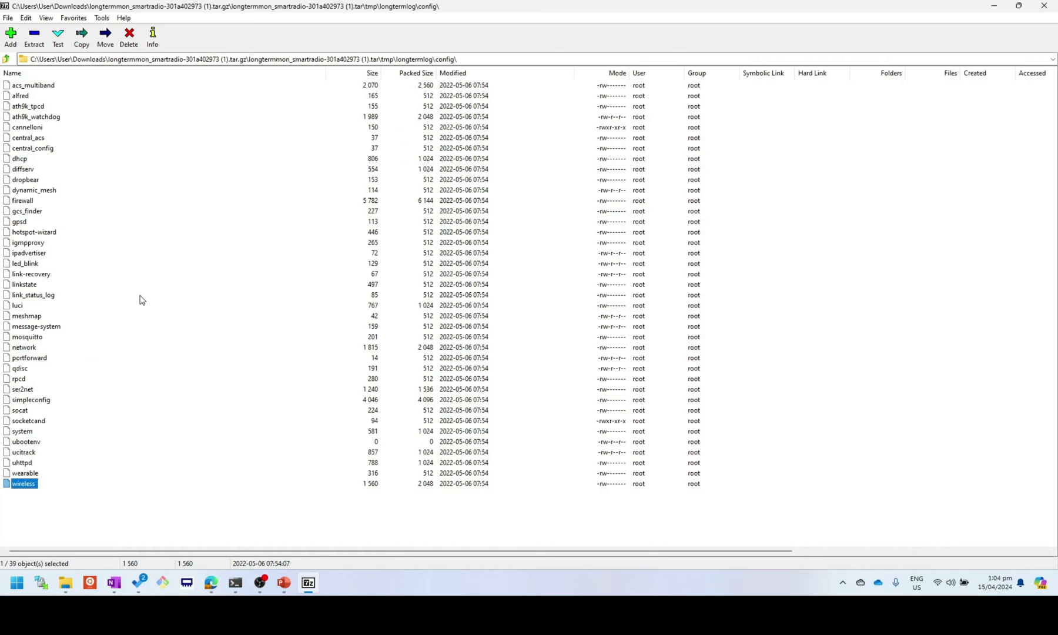
Open the diffserv config file from the archive in Notepad with Edit
{"action": "left_click", "coordinate": [26, 170]}
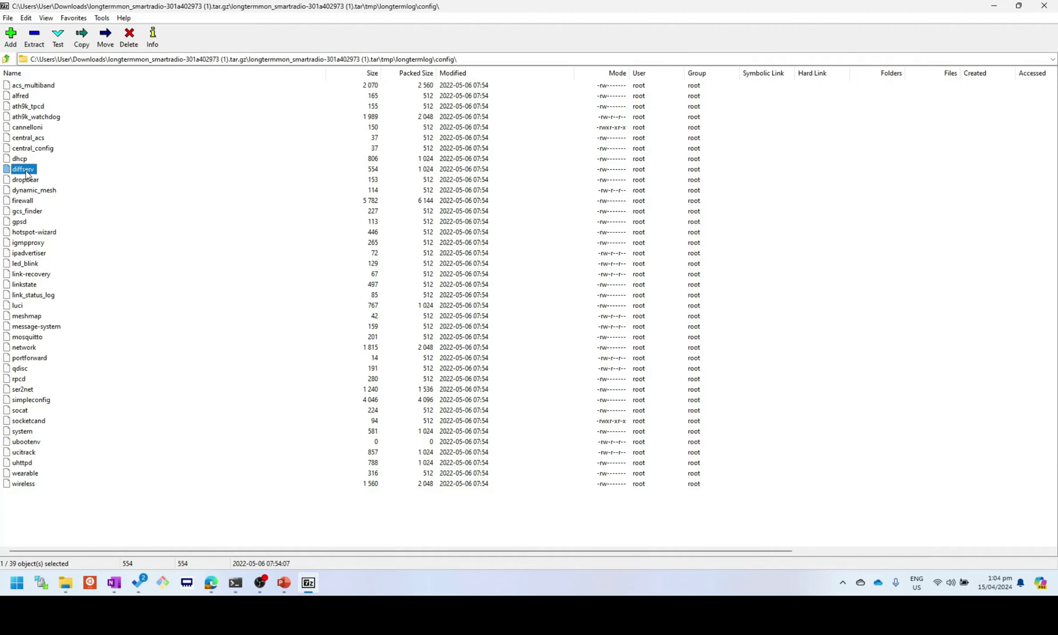
{"action": "right_click", "coordinate": [25, 170]}
{"action": "left_click", "coordinate": [97, 252]}
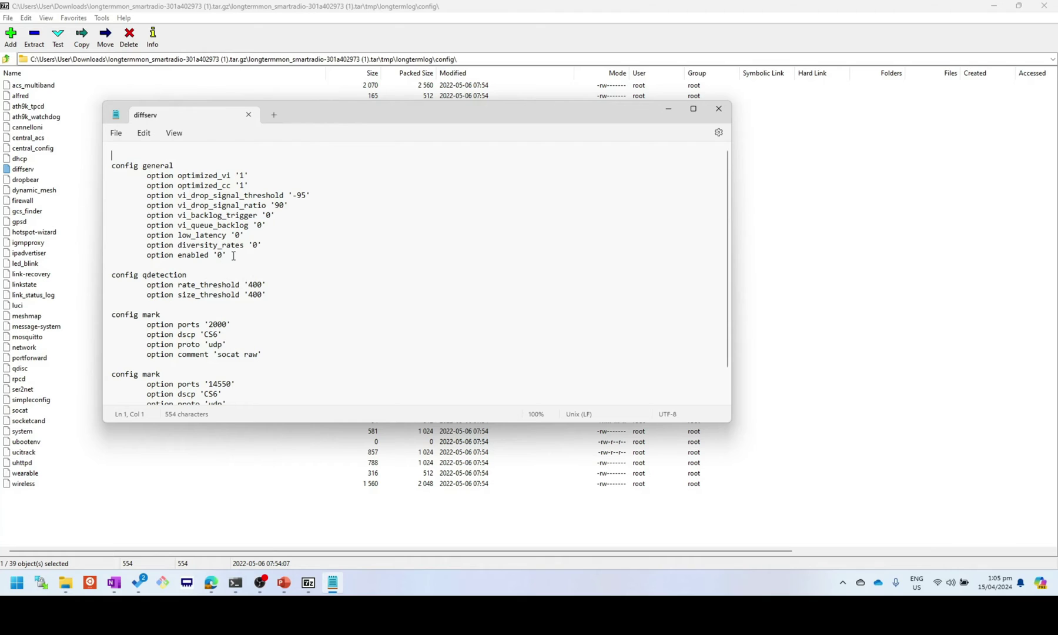
Review diffserv's enabled '0' and diversity_rates 0 values and its CS6 marks, then move to the network file
{"action": "left_click_drag", "start_coordinate": [225, 254], "coordinate": [154, 257]}
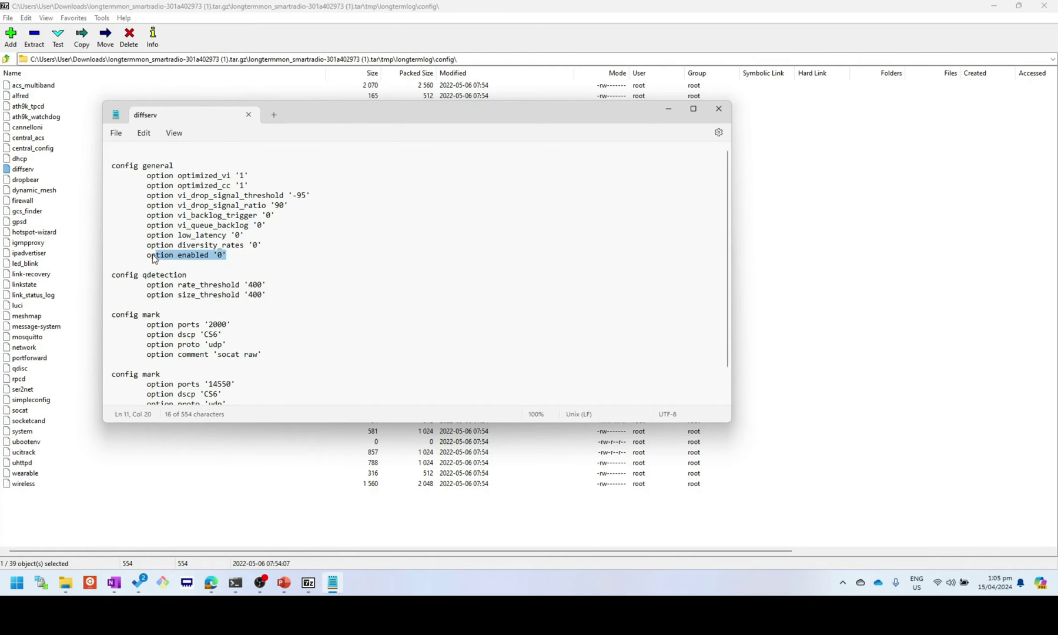
{"action": "left_click", "coordinate": [229, 254]}
{"action": "double_click", "coordinate": [254, 244]}
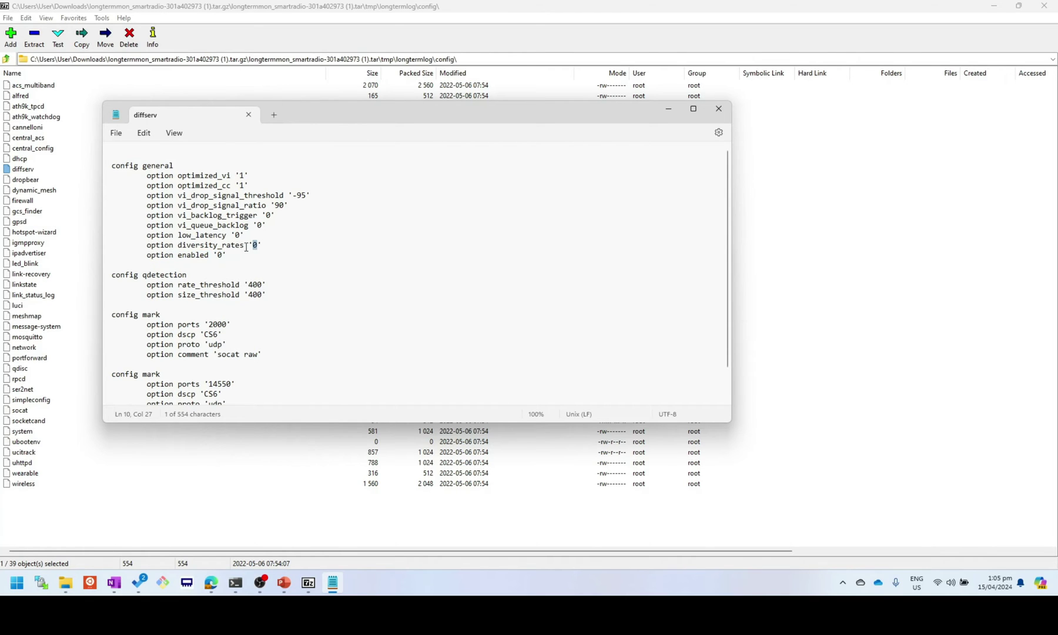
{"action": "left_click", "coordinate": [300, 246]}
{"action": "scroll", "coordinate": [261, 262], "scroll_direction": "down", "scroll_amount": 1}
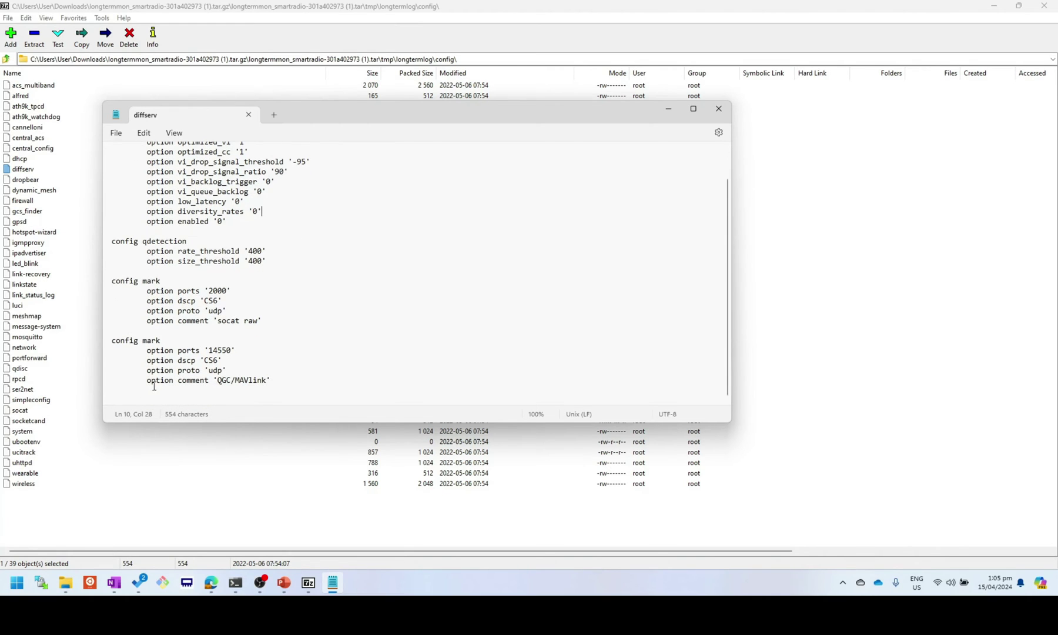
{"action": "left_click", "coordinate": [248, 115]}
{"action": "right_click", "coordinate": [20, 348]}
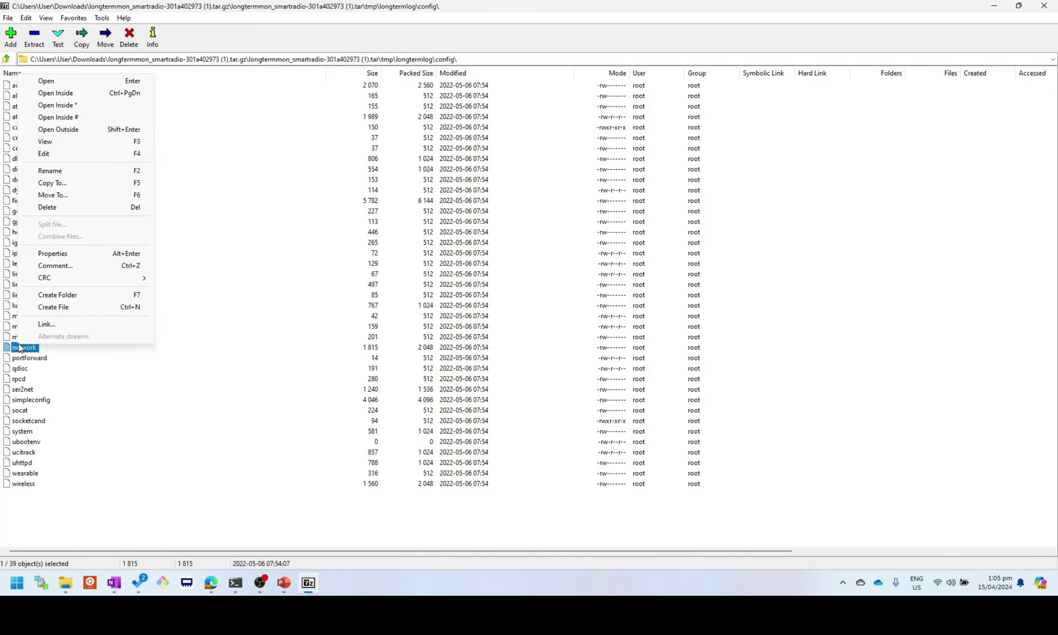
{"action": "left_click", "coordinate": [71, 155]}
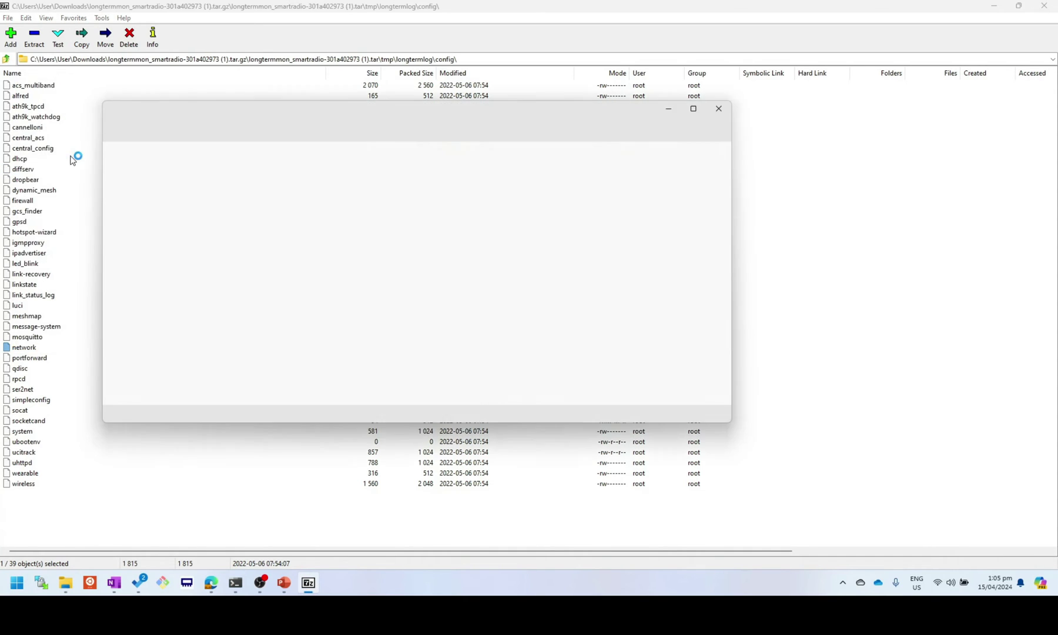
{"action": "scroll", "coordinate": [356, 289], "scroll_direction": "down", "scroll_amount": 3}
{"action": "scroll", "coordinate": [313, 268], "scroll_direction": "down", "scroll_amount": 15}
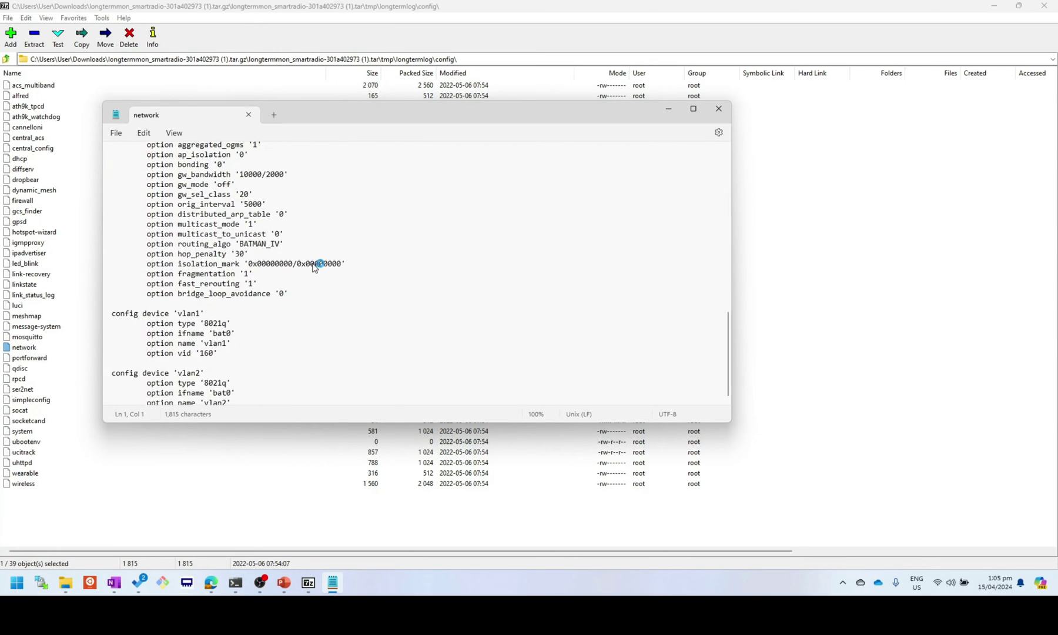
{"action": "scroll", "coordinate": [316, 268], "scroll_direction": "up", "scroll_amount": 1}
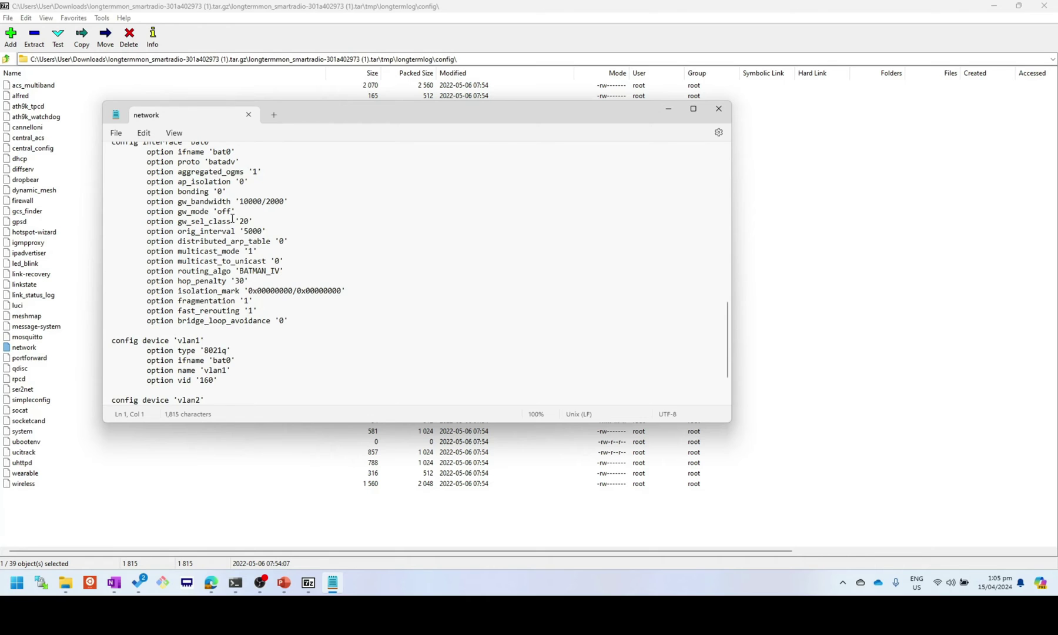
{"action": "scroll", "coordinate": [229, 206], "scroll_direction": "up", "scroll_amount": 10}
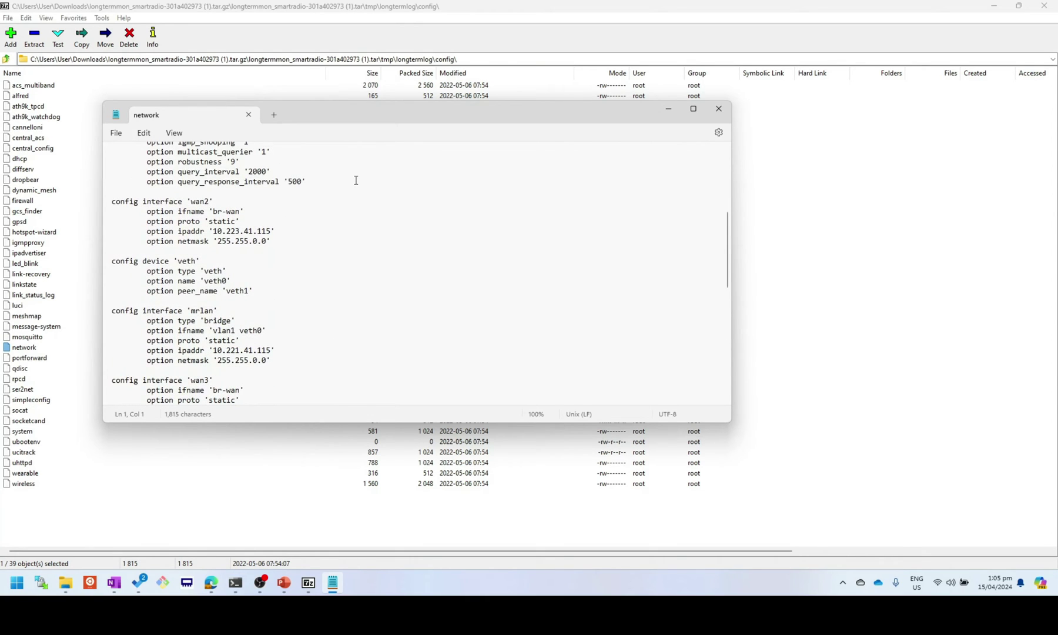
{"action": "left_click", "coordinate": [248, 114]}
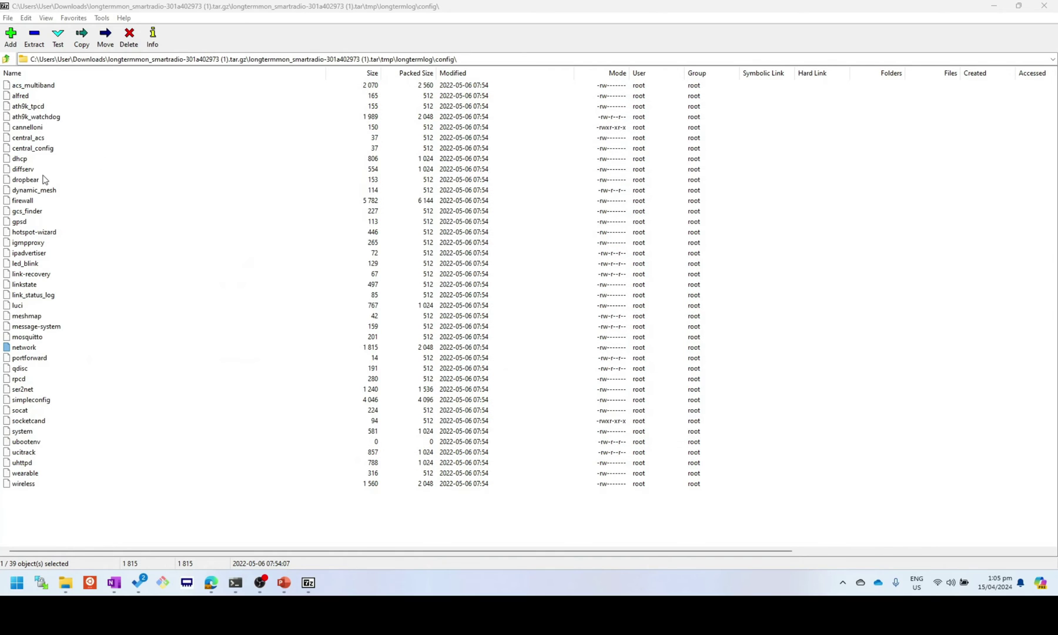
{"action": "left_click", "coordinate": [7, 60]}
Open the dmesg kernel log in Notepad, read it to the end, and close it
{"action": "left_click", "coordinate": [177, 268]}
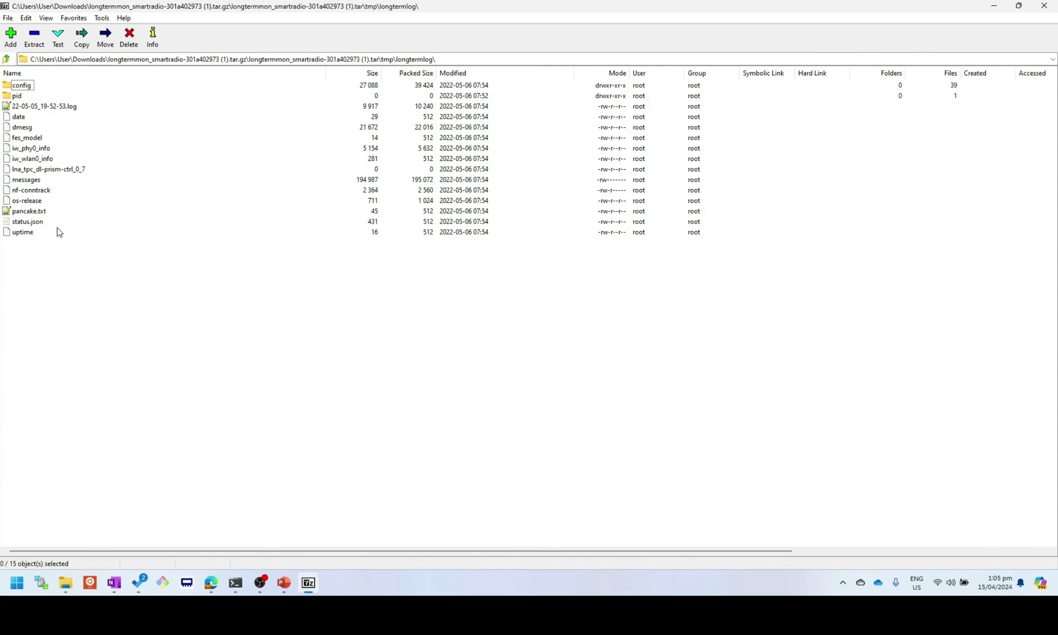
{"action": "double_click", "coordinate": [29, 128]}
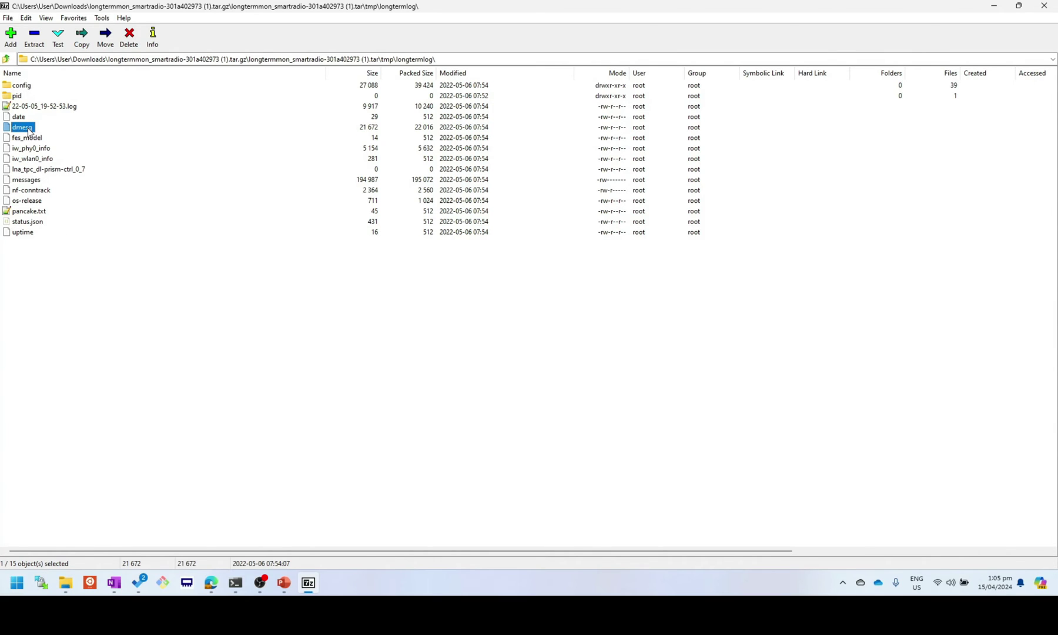
{"action": "left_click", "coordinate": [465, 421]}
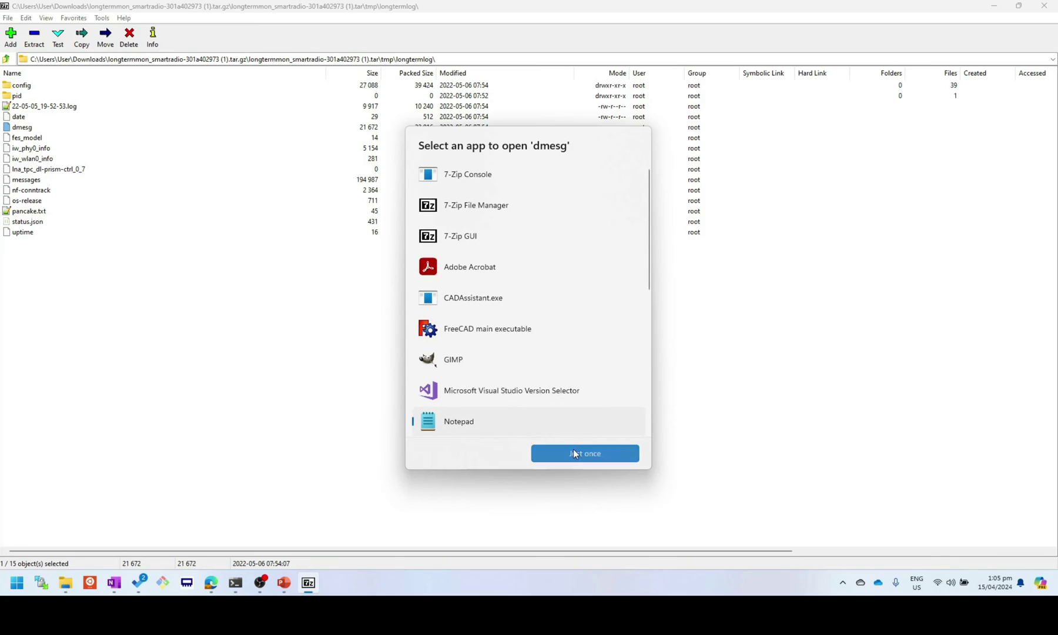
{"action": "left_click", "coordinate": [570, 452]}
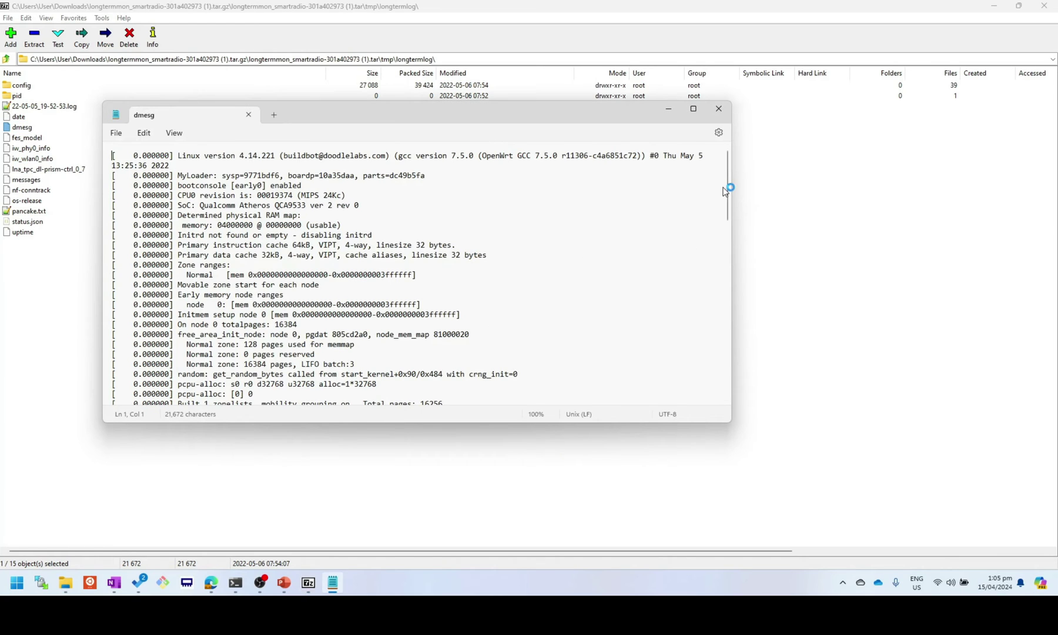
{"action": "left_click_drag", "start_coordinate": [728, 185], "coordinate": [719, 419]}
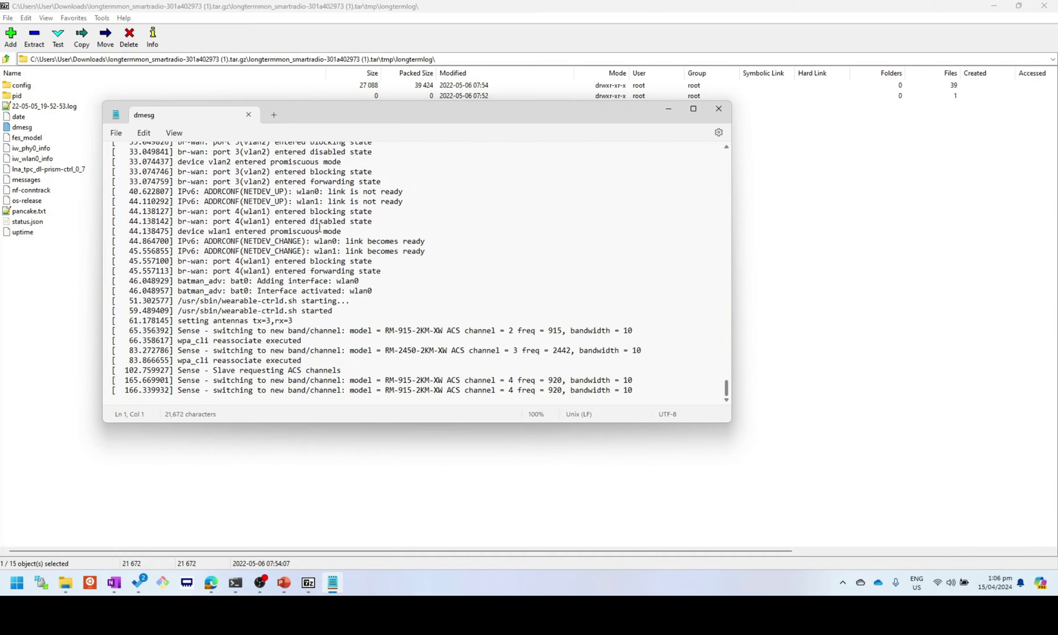
{"action": "left_click", "coordinate": [248, 115]}
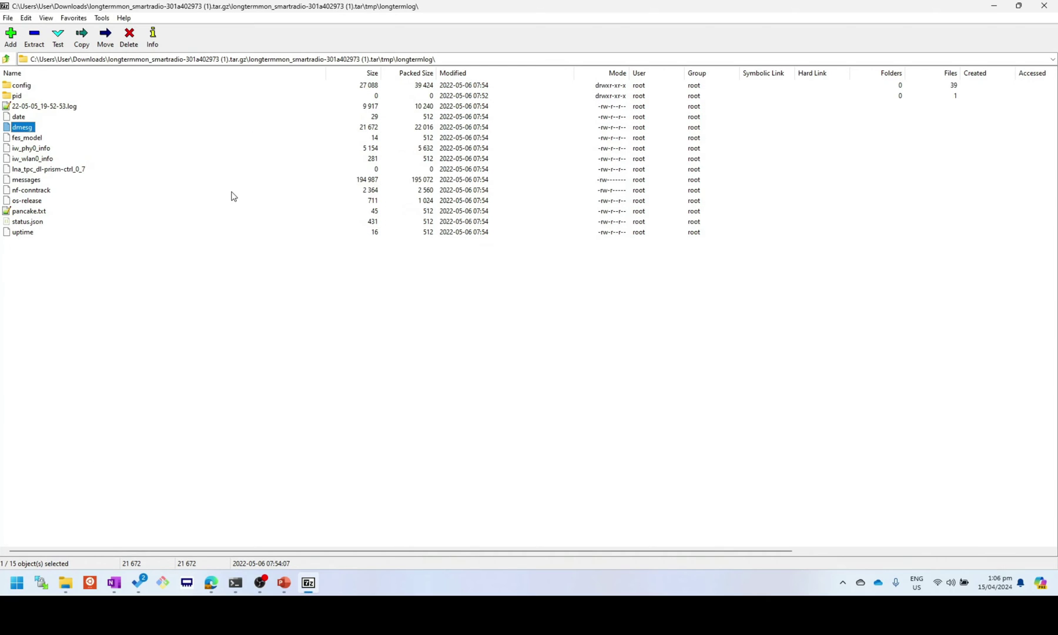
Open the messages log in Notepad and read down to its 19:54:07 acs_multiband entries
{"action": "double_click", "coordinate": [31, 180]}
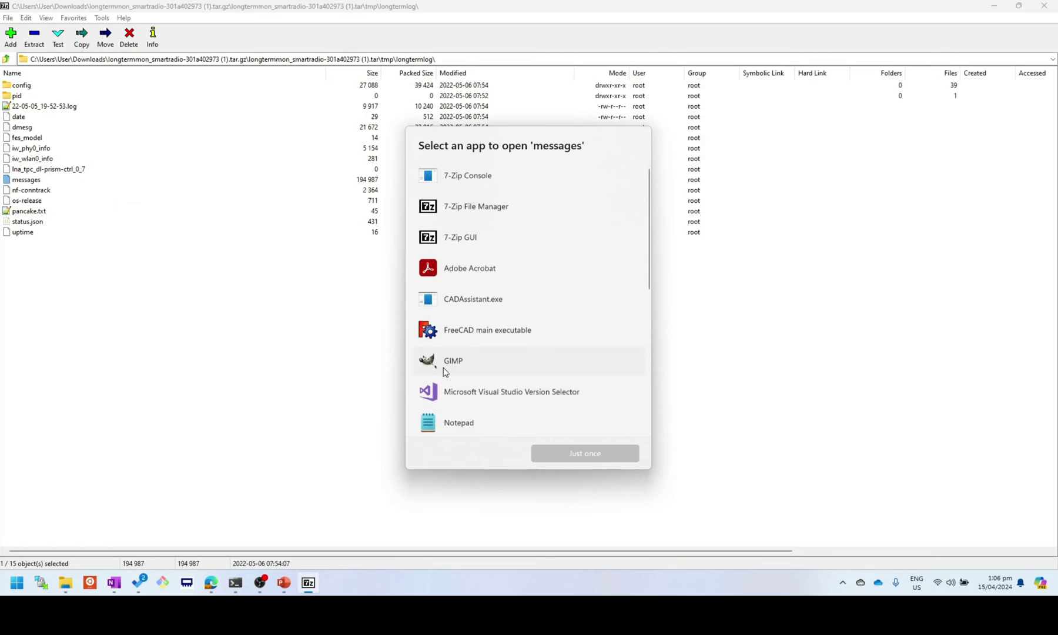
{"action": "left_click", "coordinate": [442, 422]}
{"action": "left_click", "coordinate": [574, 454]}
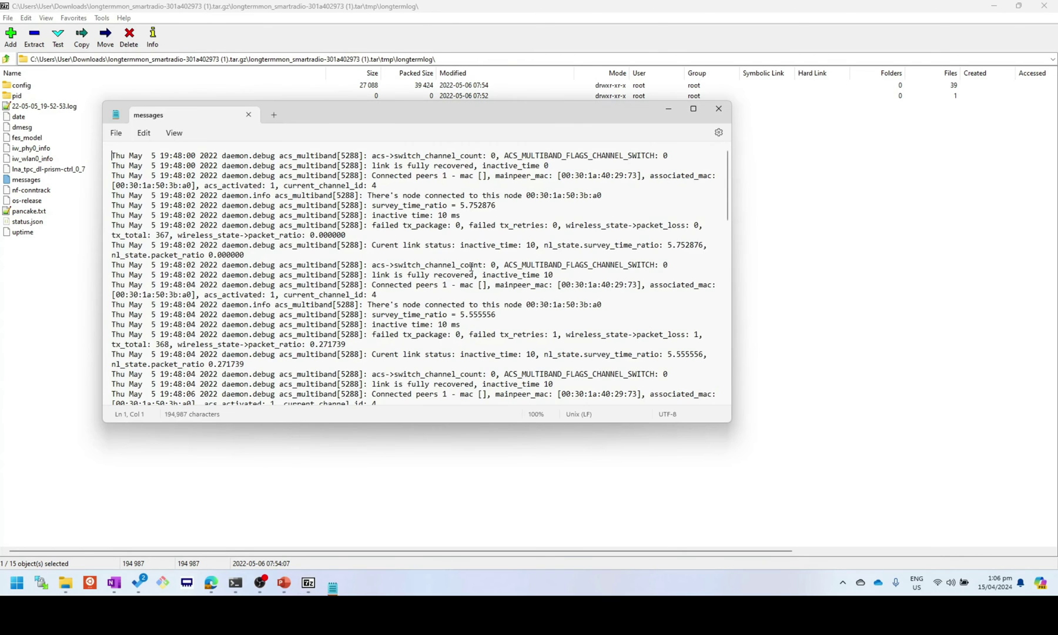
{"action": "scroll", "coordinate": [529, 235], "scroll_direction": "down", "scroll_amount": 10}
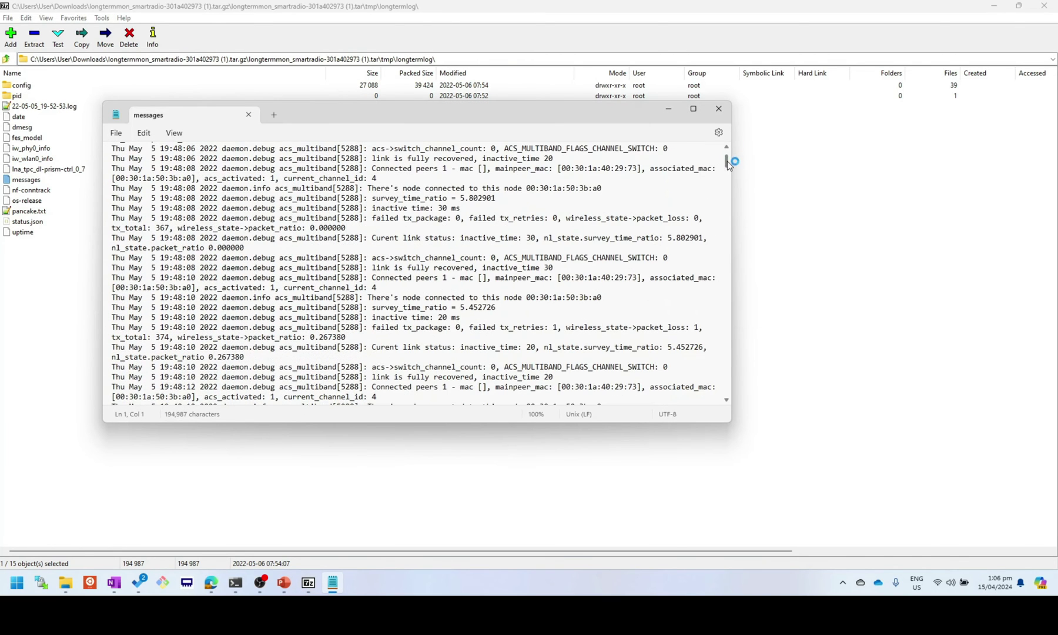
{"action": "left_click_drag", "start_coordinate": [728, 161], "coordinate": [727, 399]}
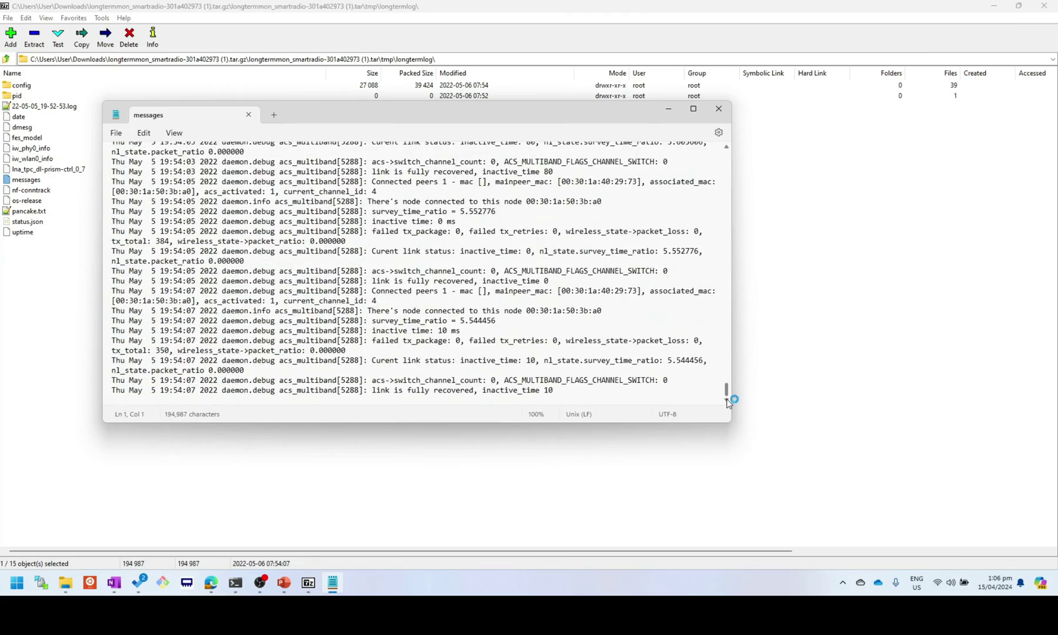
Open os-release in Notepad and highlight its firmware VERSION value
{"action": "left_click", "coordinate": [718, 108]}
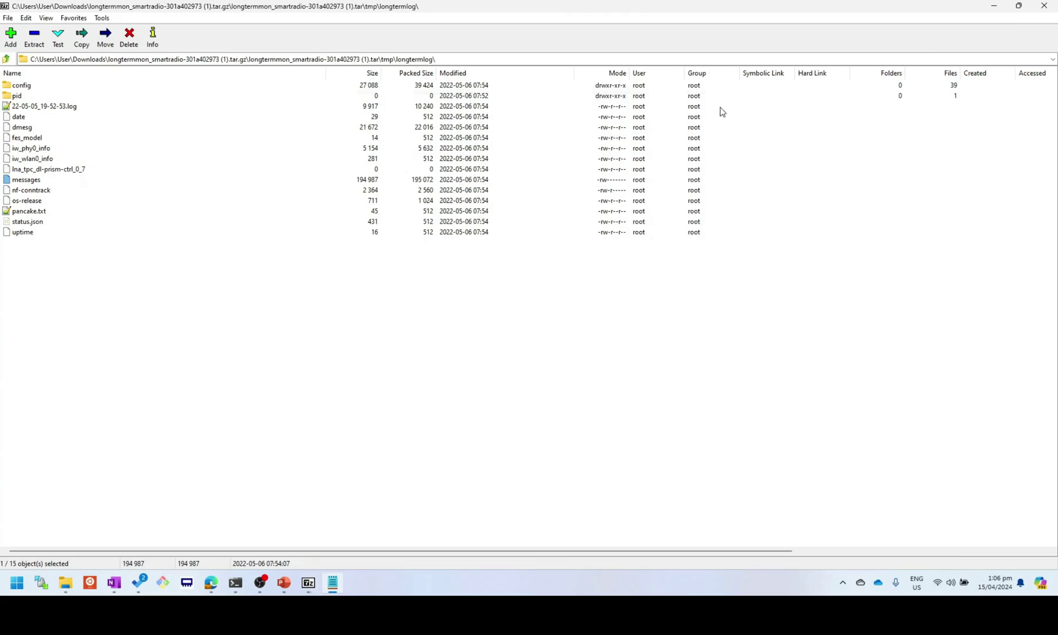
{"action": "left_click", "coordinate": [399, 385]}
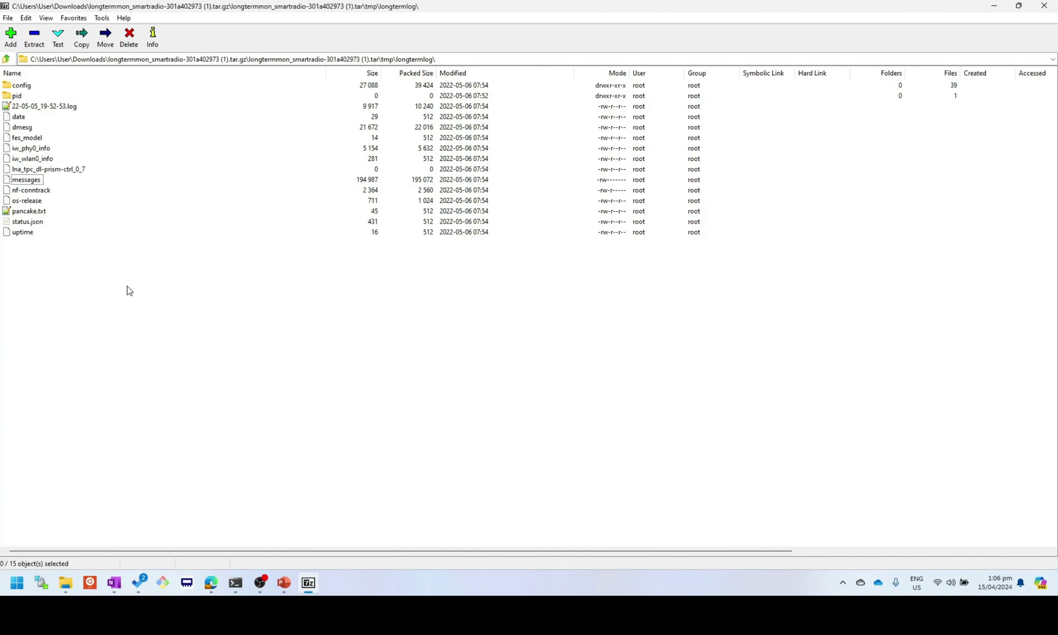
{"action": "double_click", "coordinate": [32, 201]}
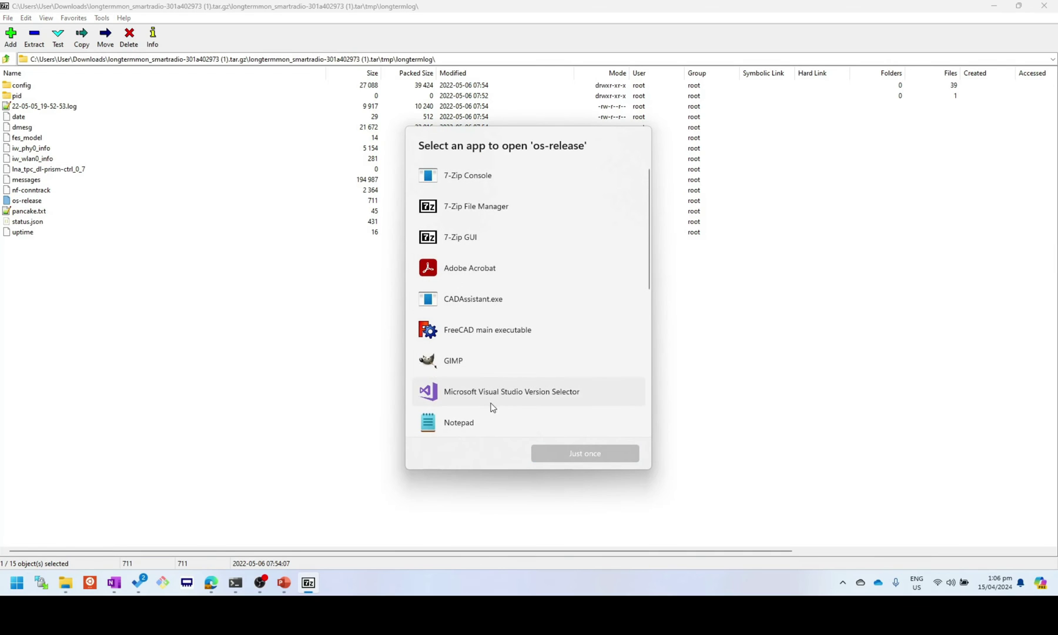
{"action": "left_click", "coordinate": [488, 423]}
{"action": "left_click", "coordinate": [585, 454]}
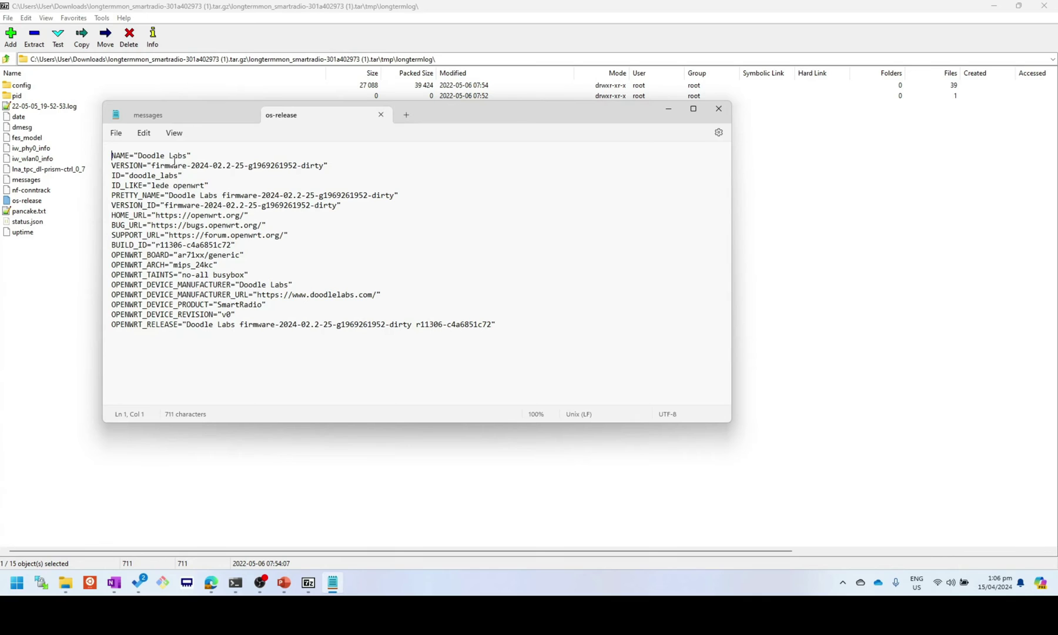
{"action": "left_click_drag", "start_coordinate": [150, 166], "coordinate": [350, 170]}
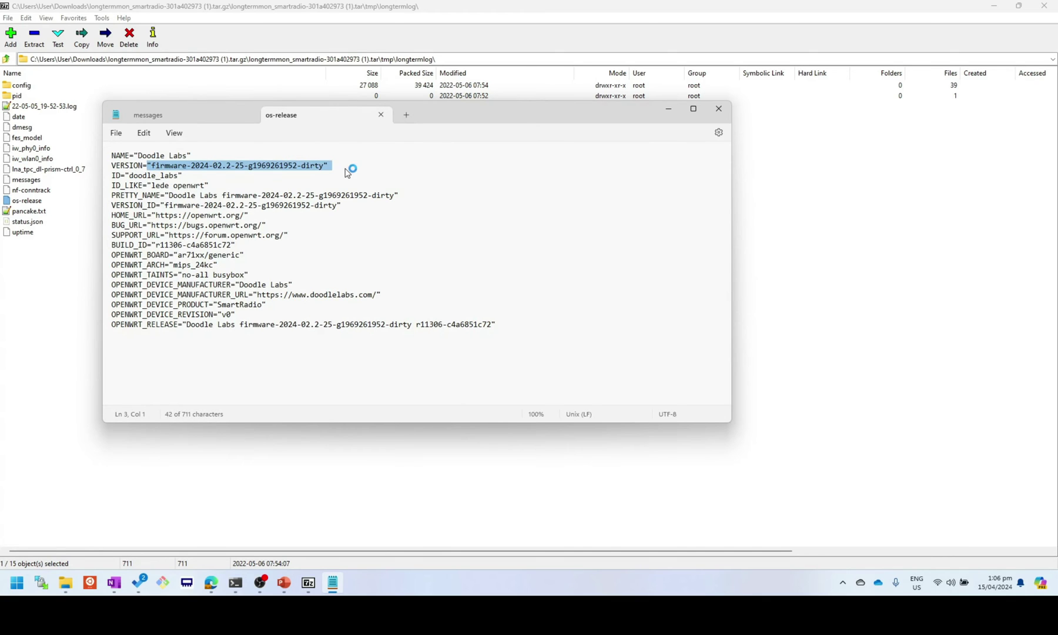
{"action": "left_click", "coordinate": [343, 241]}
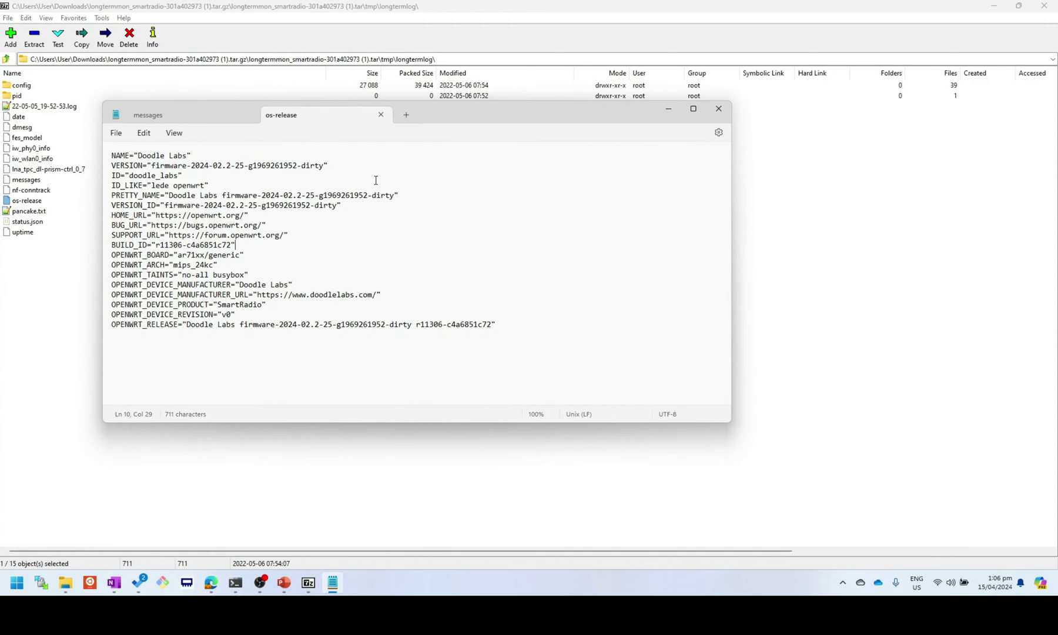
Close the os-release and messages Notepad windows and select 22-05-05_19-52-53.log in 7-Zip
{"action": "left_click", "coordinate": [381, 116]}
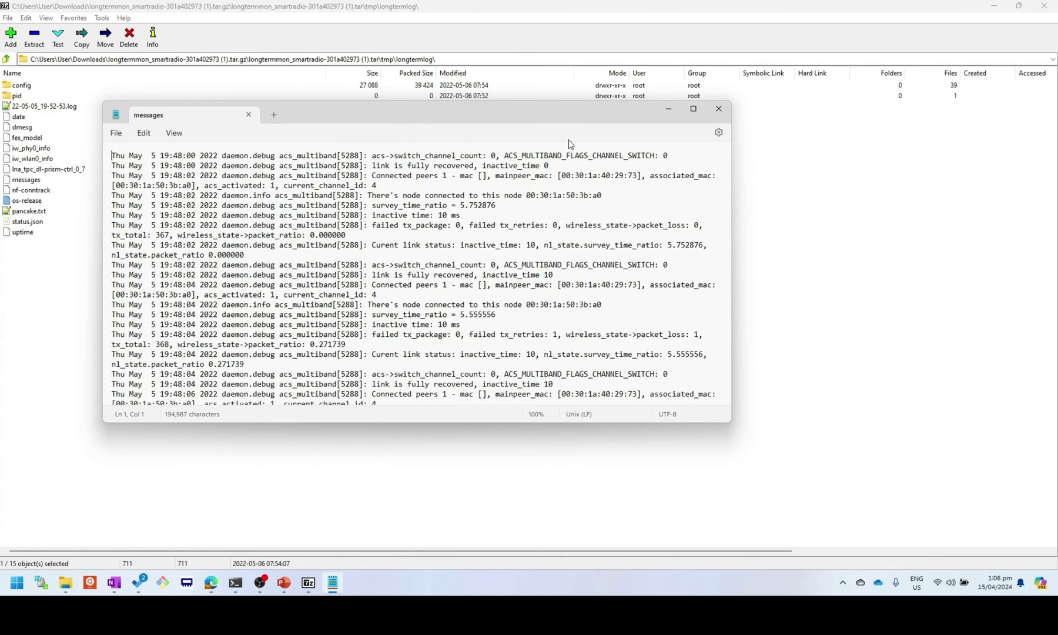
{"action": "left_click", "coordinate": [248, 116]}
{"action": "left_click", "coordinate": [188, 328]}
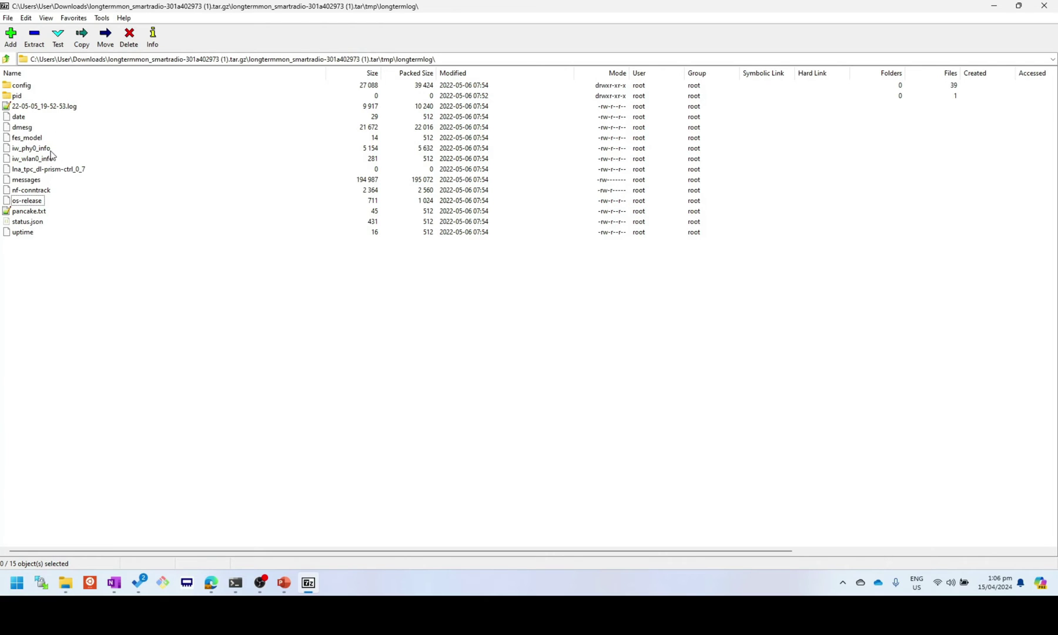
{"action": "left_click", "coordinate": [50, 109]}
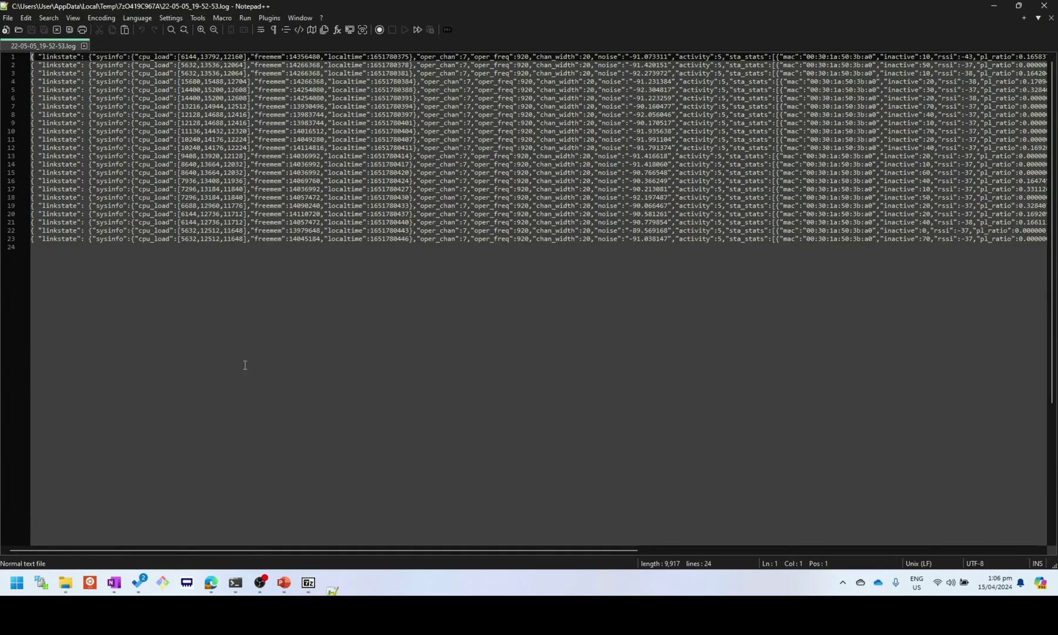
{"action": "left_click", "coordinate": [340, 313]}
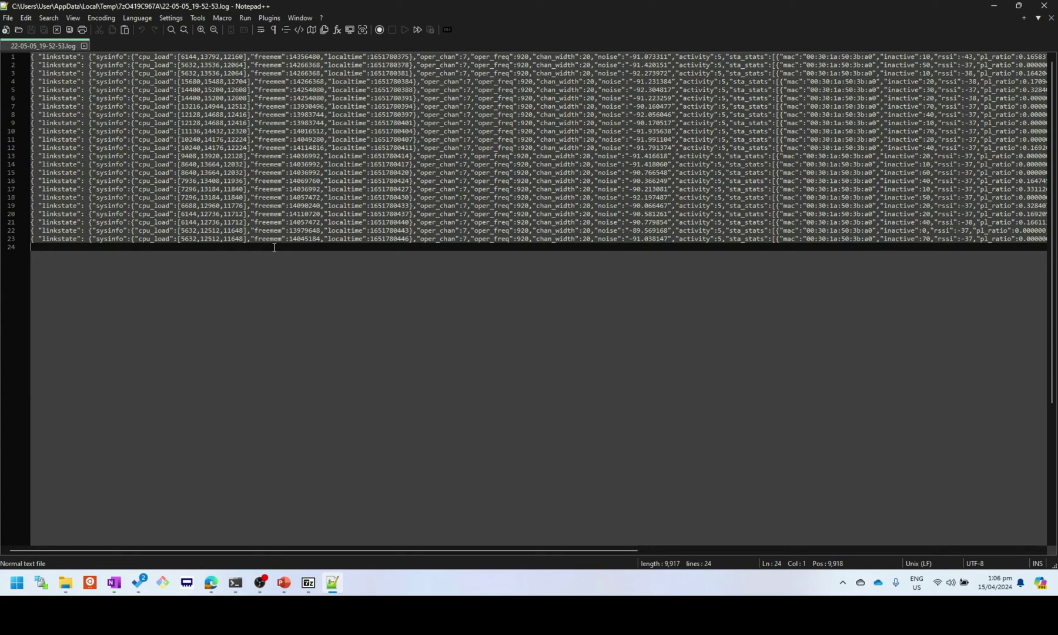
{"action": "double_click", "coordinate": [109, 65]}
{"action": "key", "text": "ctrl+a"}
{"action": "triple_click", "coordinate": [155, 238]}
{"action": "double_click", "coordinate": [374, 240]}
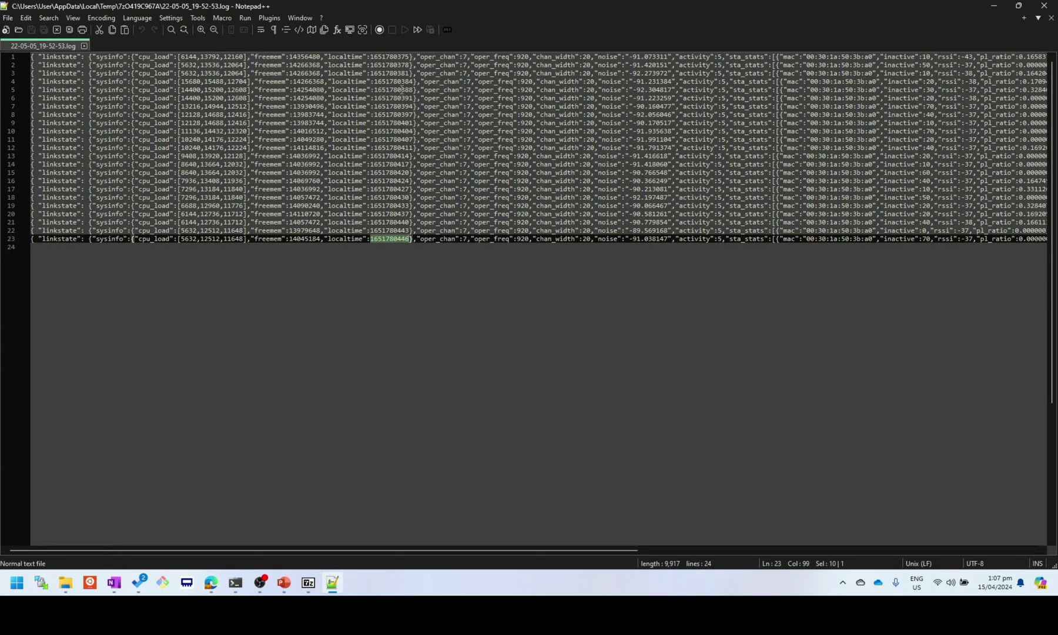
{"action": "left_click", "coordinate": [353, 259]}
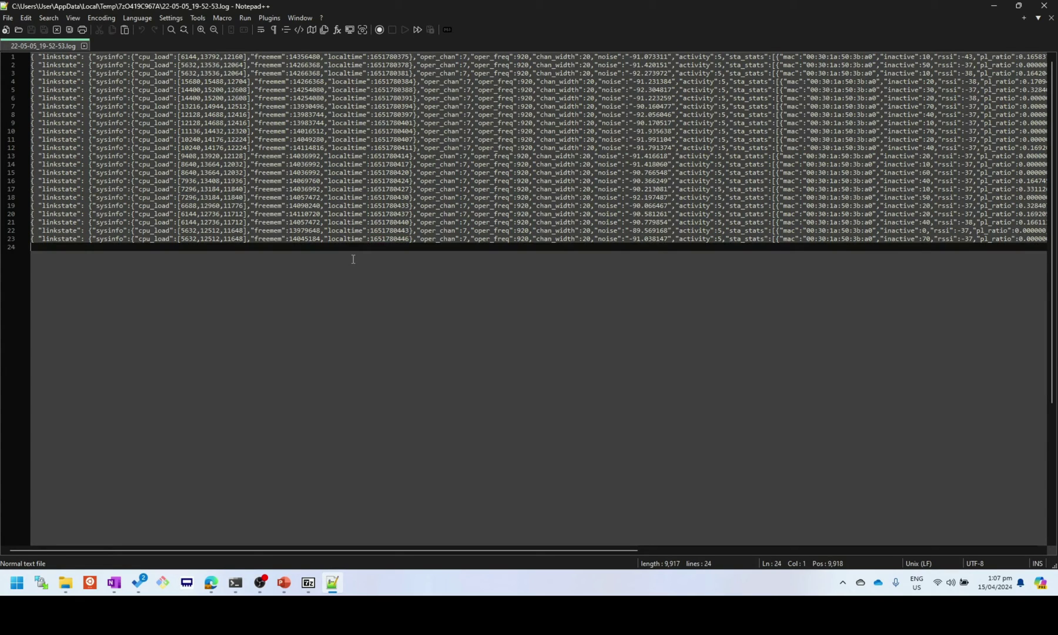
Briefly highlight the sysinfo, cpu_load and localtime fields, and line 23's fields from oper_chan onward
{"action": "double_click", "coordinate": [107, 239]}
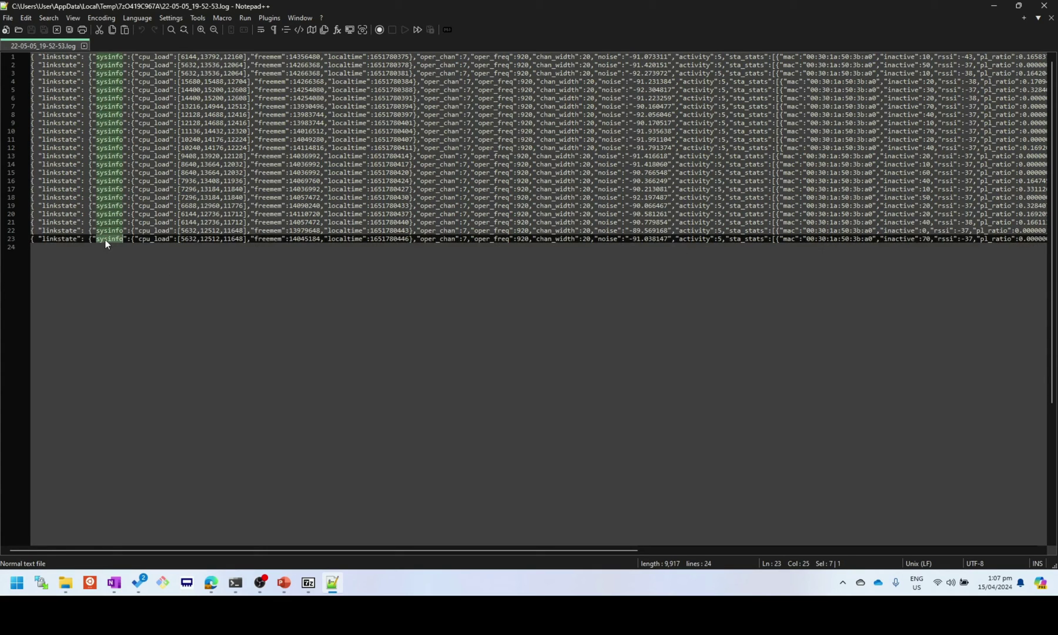
{"action": "left_click", "coordinate": [161, 263]}
{"action": "double_click", "coordinate": [153, 239]}
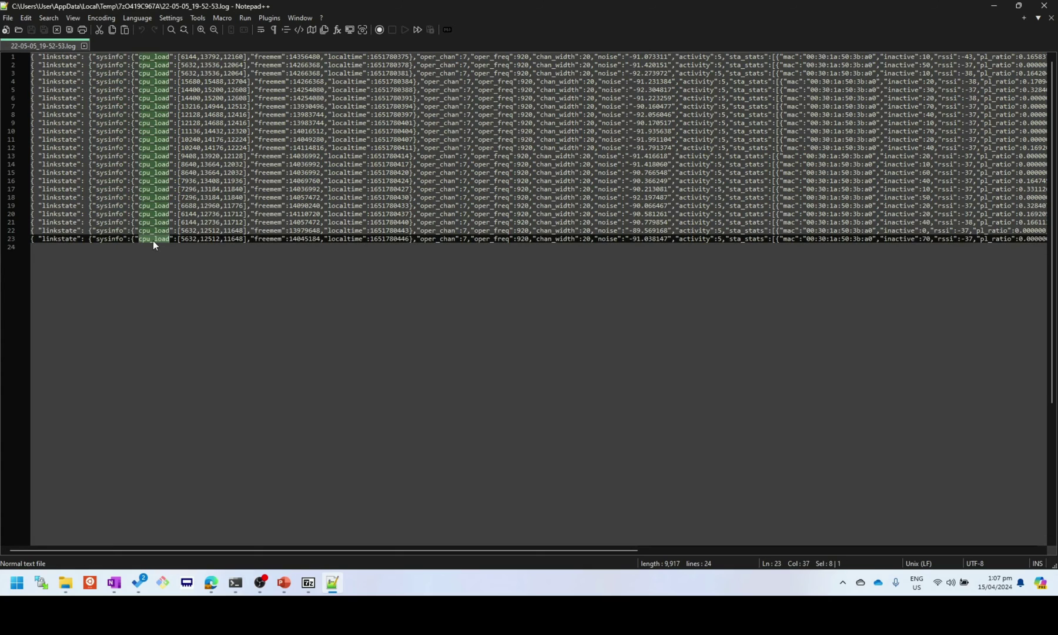
{"action": "left_click", "coordinate": [267, 248]}
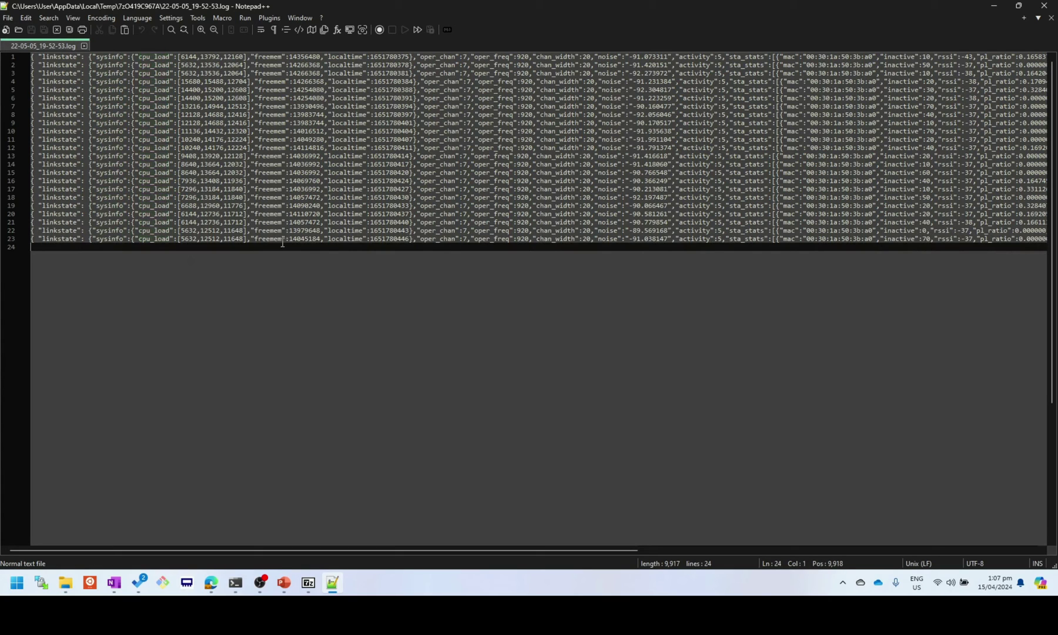
{"action": "double_click", "coordinate": [346, 240]}
{"action": "left_click", "coordinate": [422, 281]}
{"action": "left_click_drag", "start_coordinate": [418, 239], "coordinate": [767, 239]}
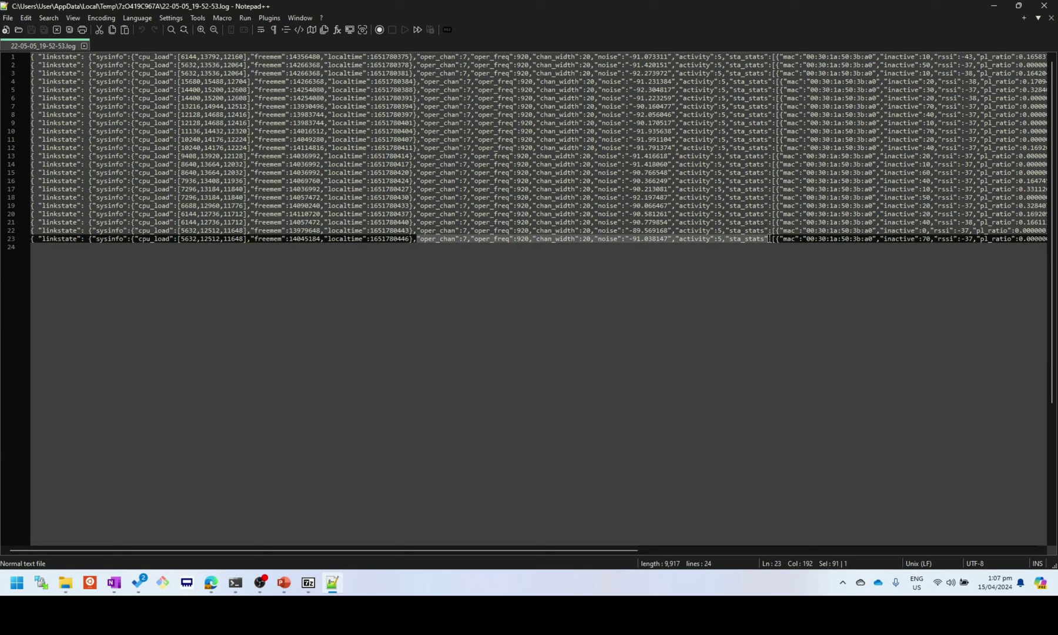
{"action": "left_click", "coordinate": [722, 278]}
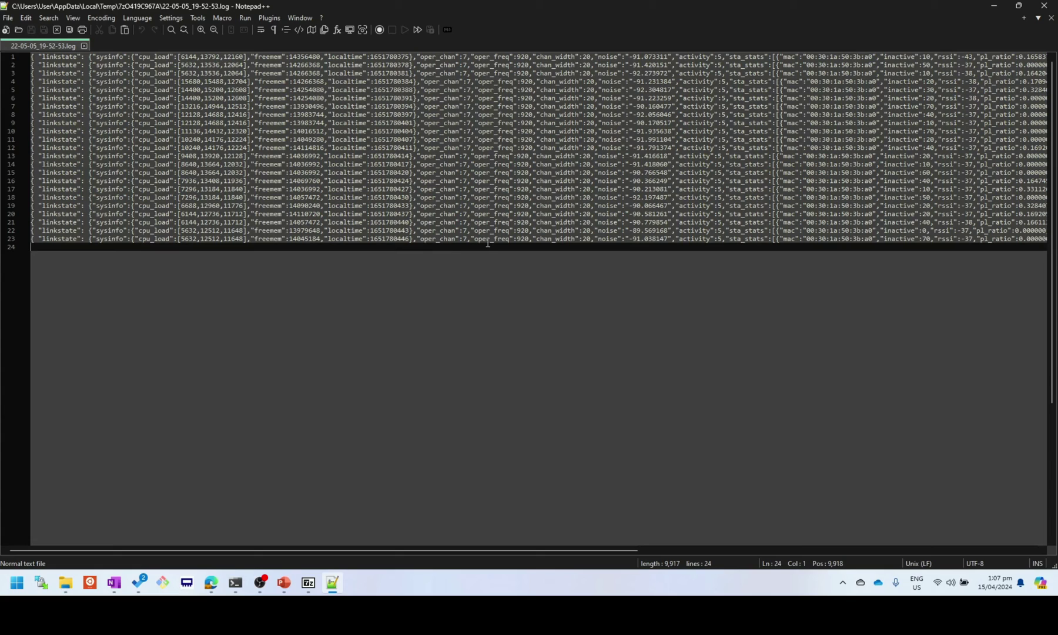
Highlight every chan_width, noise and activity field across the log lines
{"action": "double_click", "coordinate": [565, 240]}
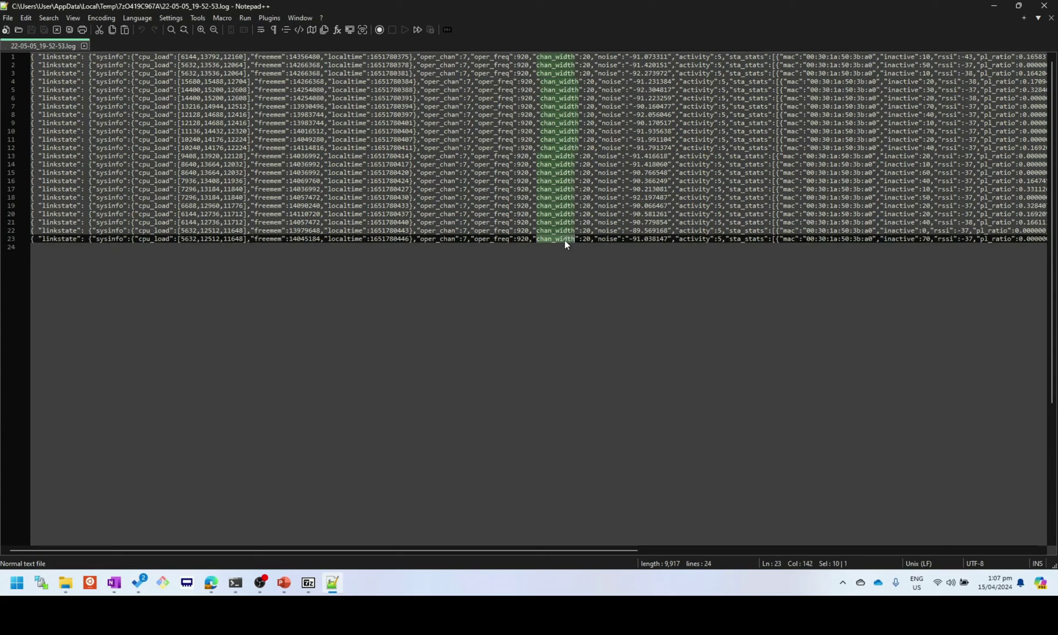
{"action": "left_click", "coordinate": [624, 247]}
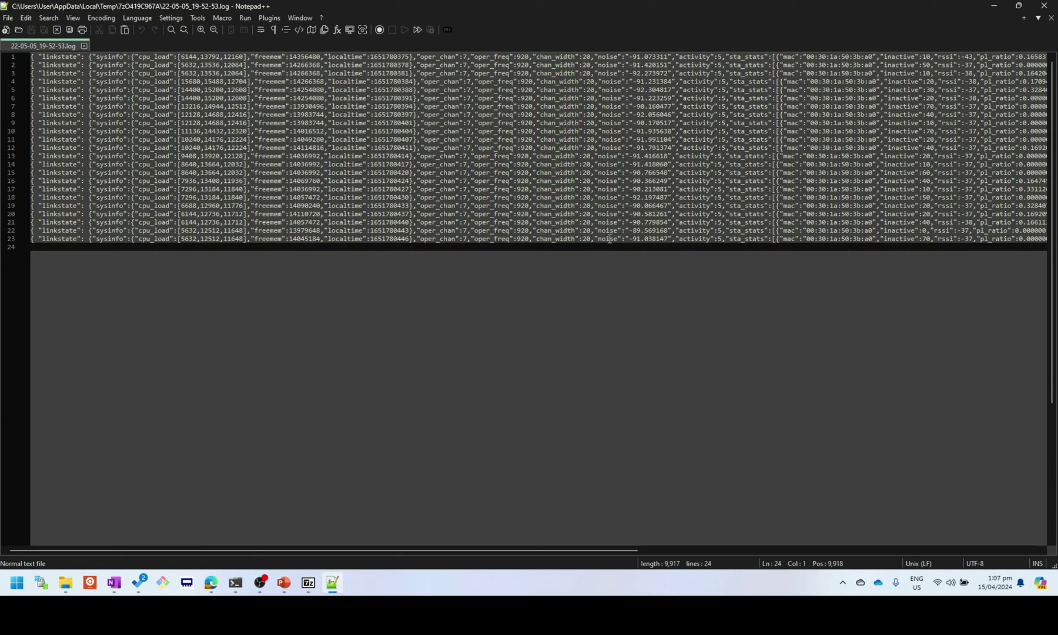
{"action": "left_click", "coordinate": [609, 240]}
{"action": "double_click", "coordinate": [609, 189]}
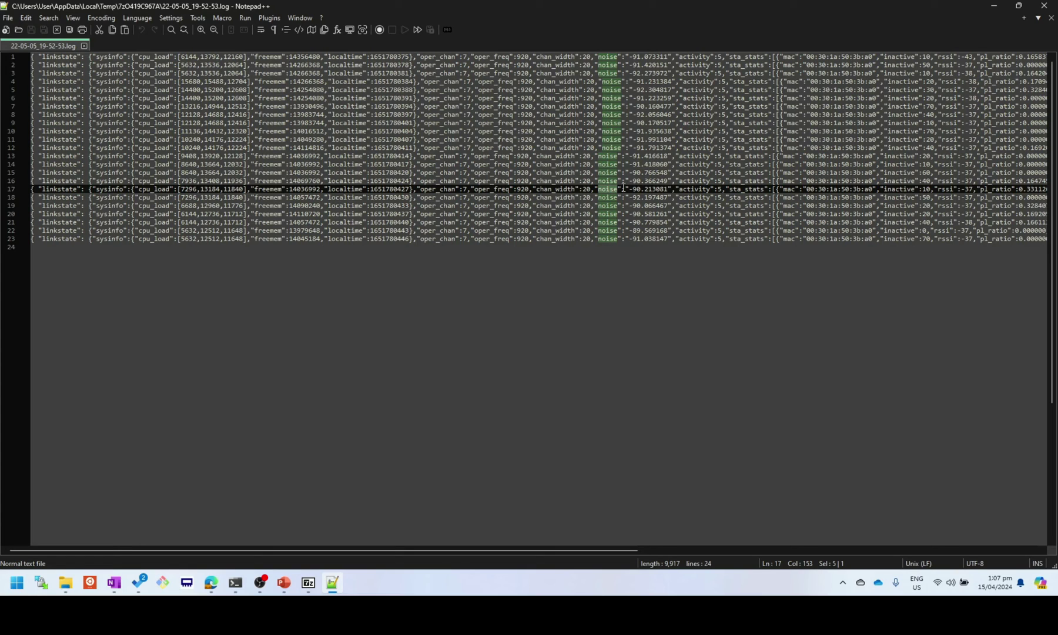
{"action": "double_click", "coordinate": [696, 190]}
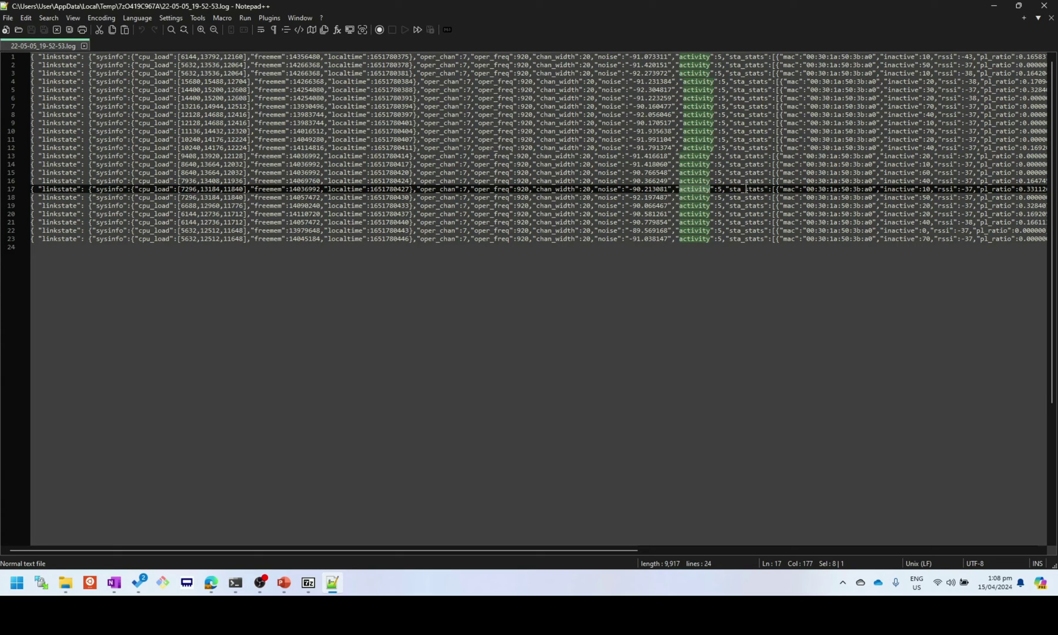
Highlight sta_stats, then scroll right and highlight the mac and inactive fields
{"action": "double_click", "coordinate": [745, 189]}
{"action": "left_click", "coordinate": [794, 181]}
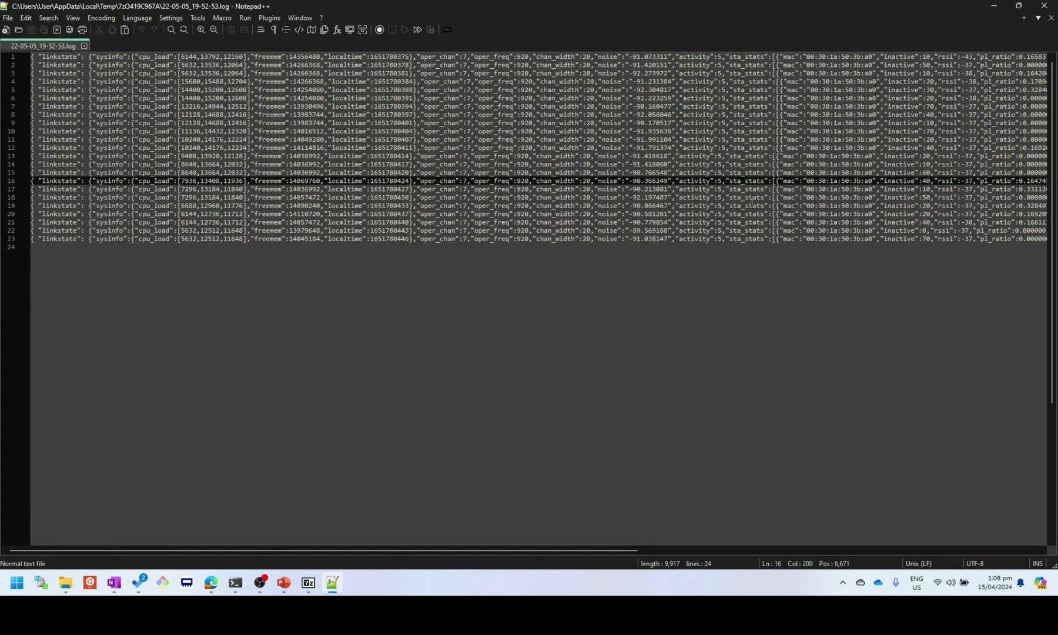
{"action": "left_click_drag", "start_coordinate": [630, 552], "coordinate": [948, 550]}
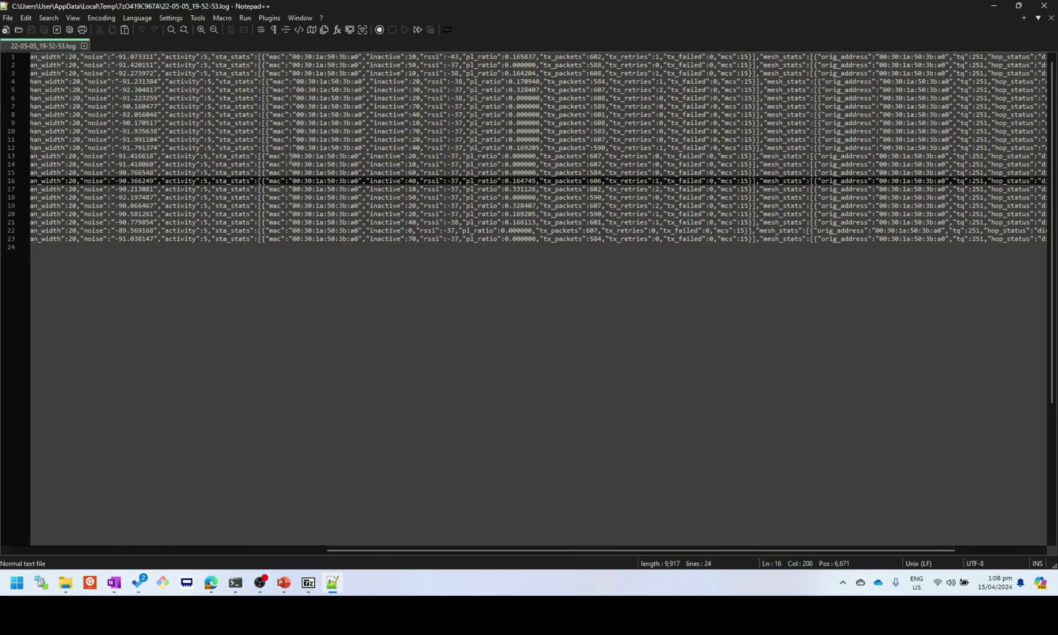
{"action": "double_click", "coordinate": [275, 181]}
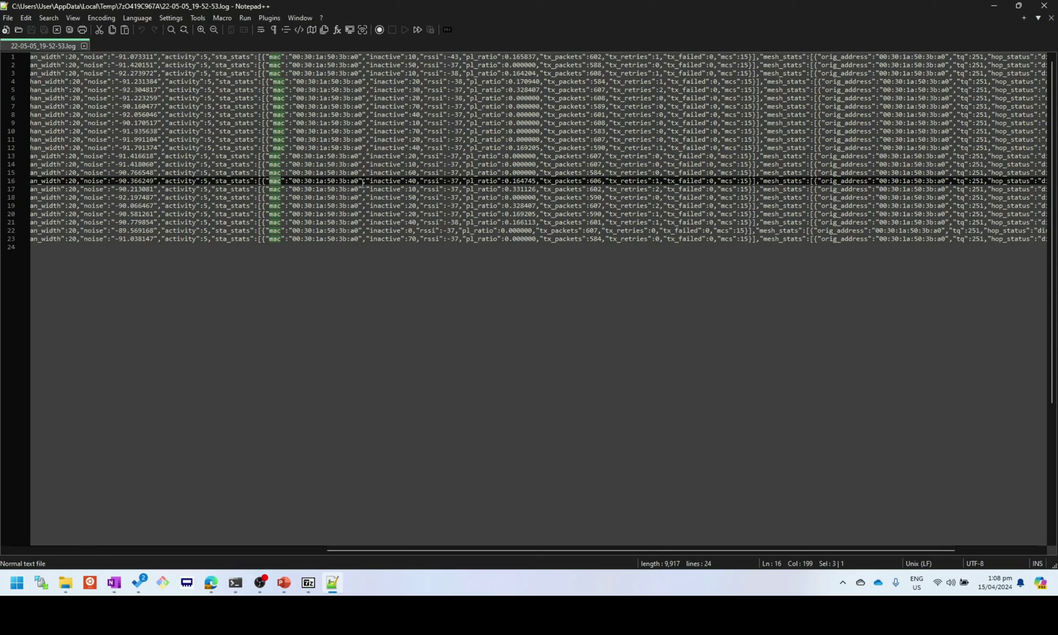
{"action": "double_click", "coordinate": [392, 181]}
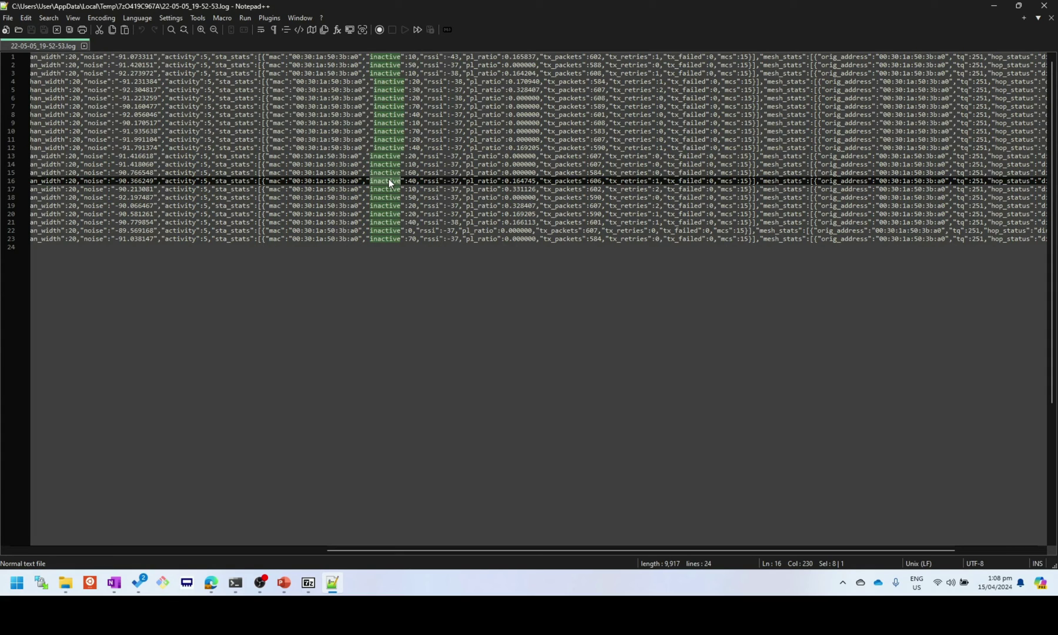
Highlight the rssi, pl_ratio, tx_retries, tx_failed and mcs fields across all log lines
{"action": "double_click", "coordinate": [433, 180]}
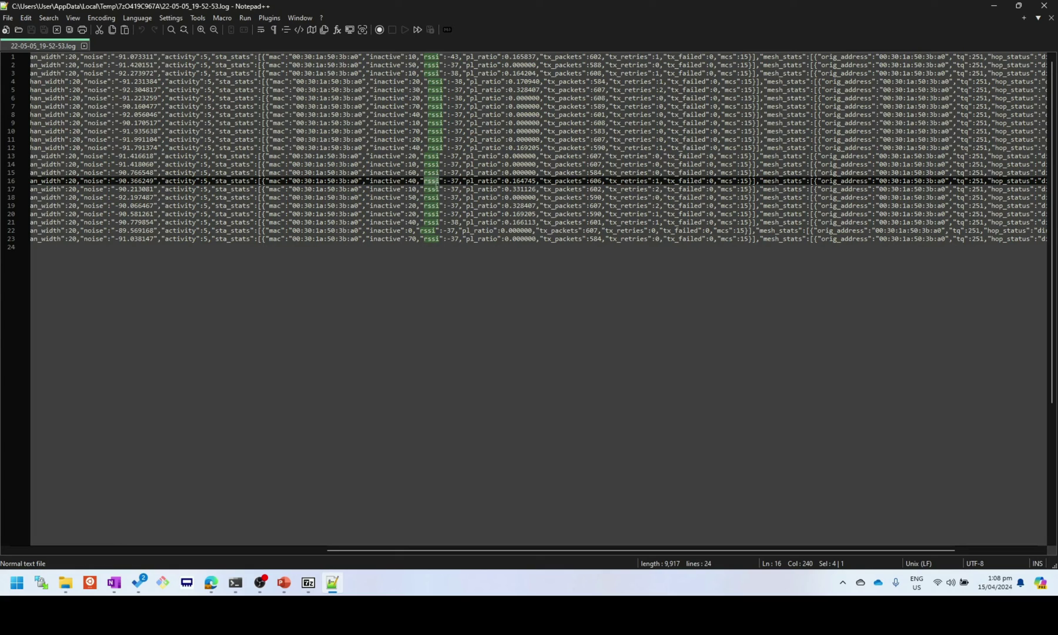
{"action": "double_click", "coordinate": [482, 180]}
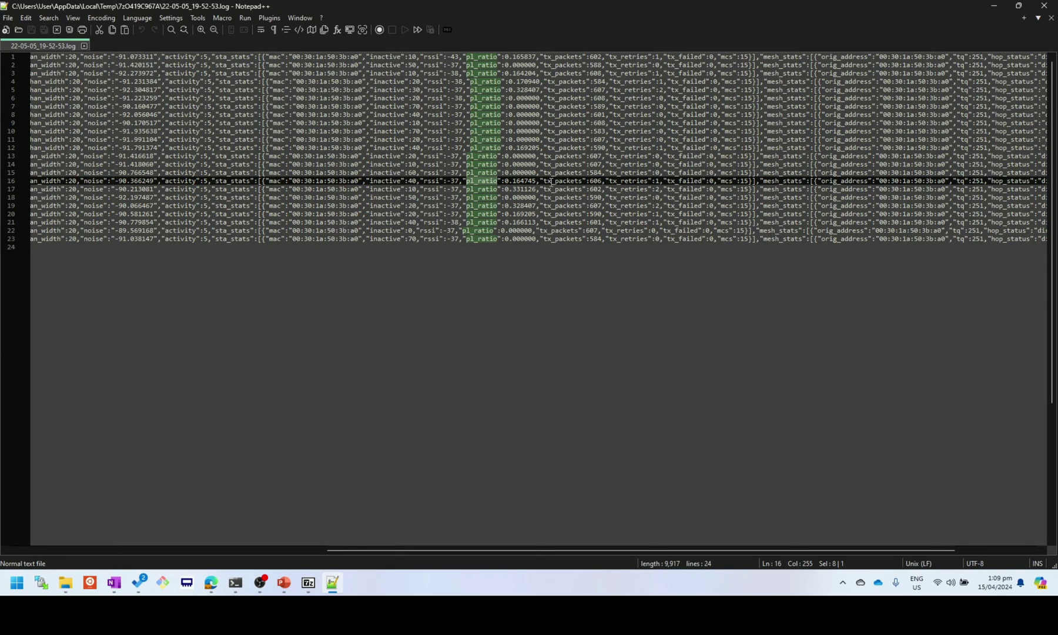
{"action": "double_click", "coordinate": [633, 184]}
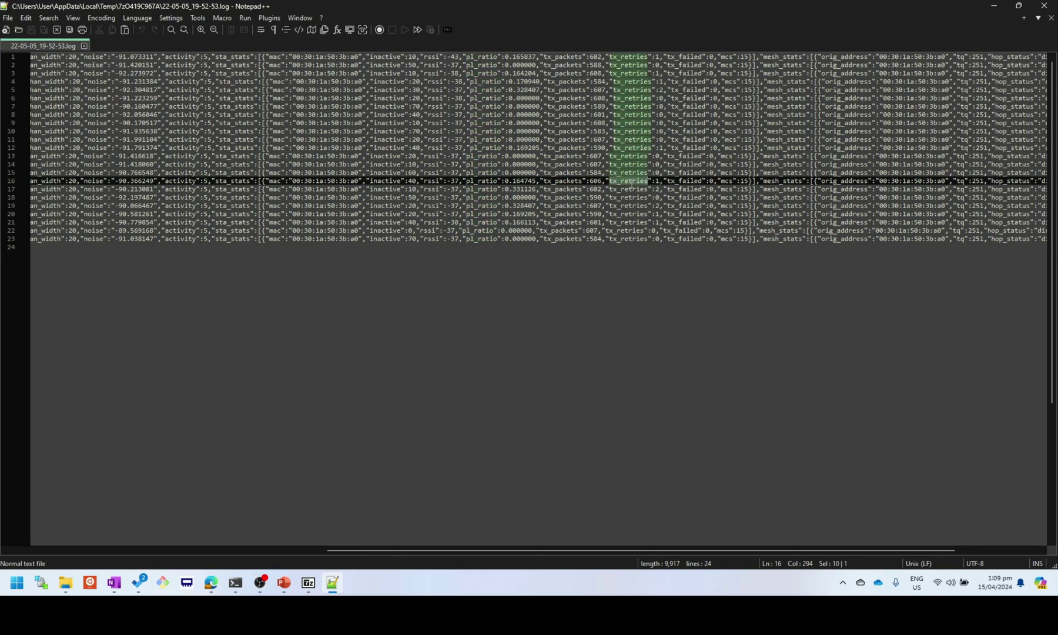
{"action": "double_click", "coordinate": [681, 182]}
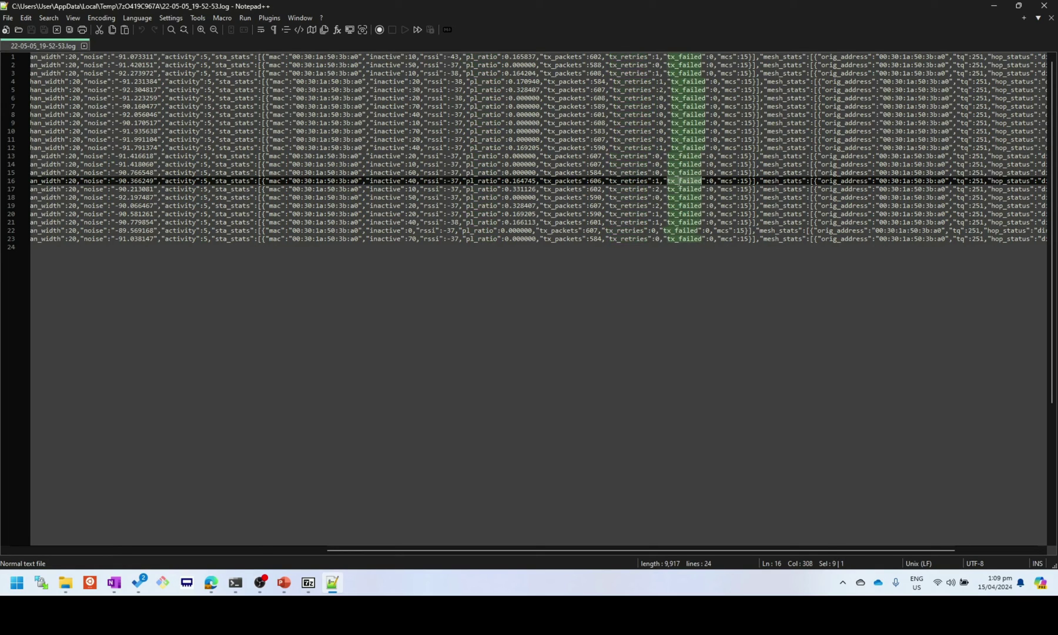
{"action": "double_click", "coordinate": [728, 181]}
{"action": "left_click", "coordinate": [726, 181]}
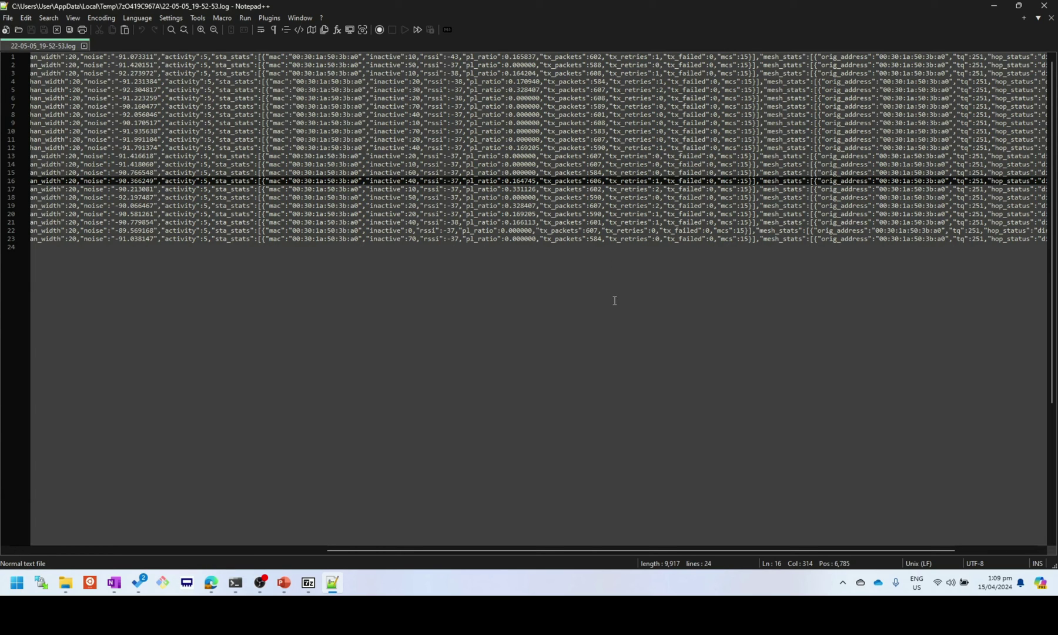
{"action": "left_click_drag", "start_coordinate": [595, 548], "coordinate": [729, 547]}
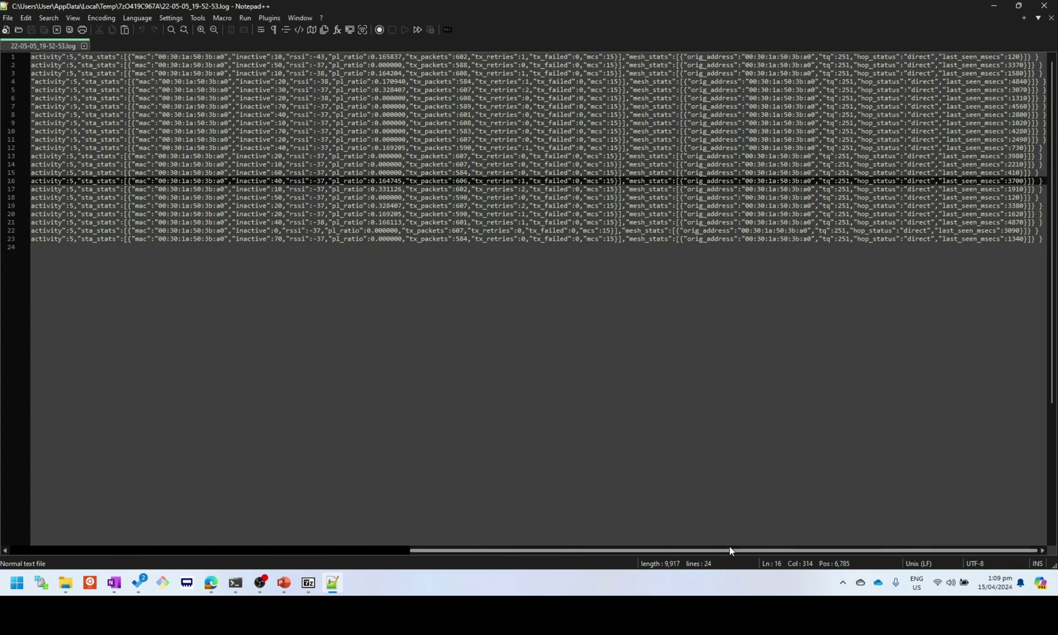
Highlight mesh_stats, orig_address, tq, hop_status and last_seen_msecs, then mark line 16's rssi value
{"action": "double_click", "coordinate": [649, 181]}
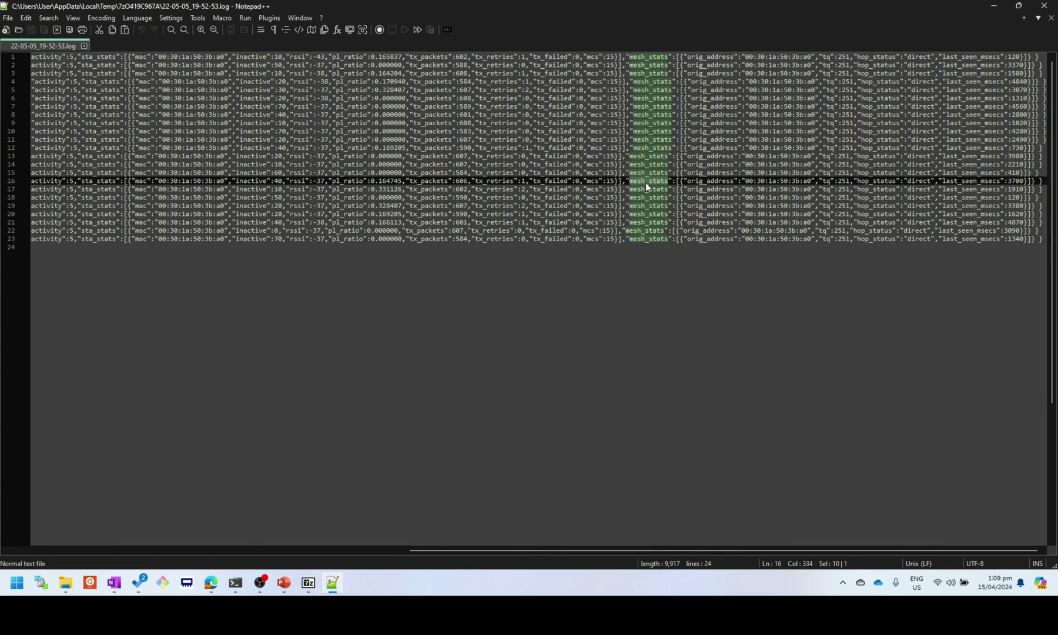
{"action": "double_click", "coordinate": [710, 183]}
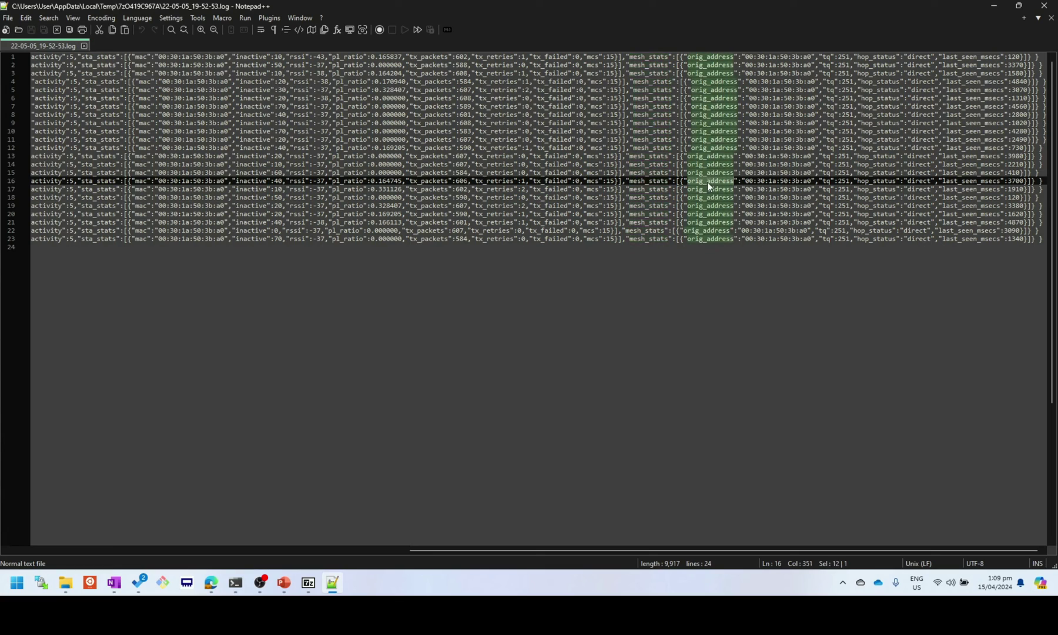
{"action": "double_click", "coordinate": [827, 182]}
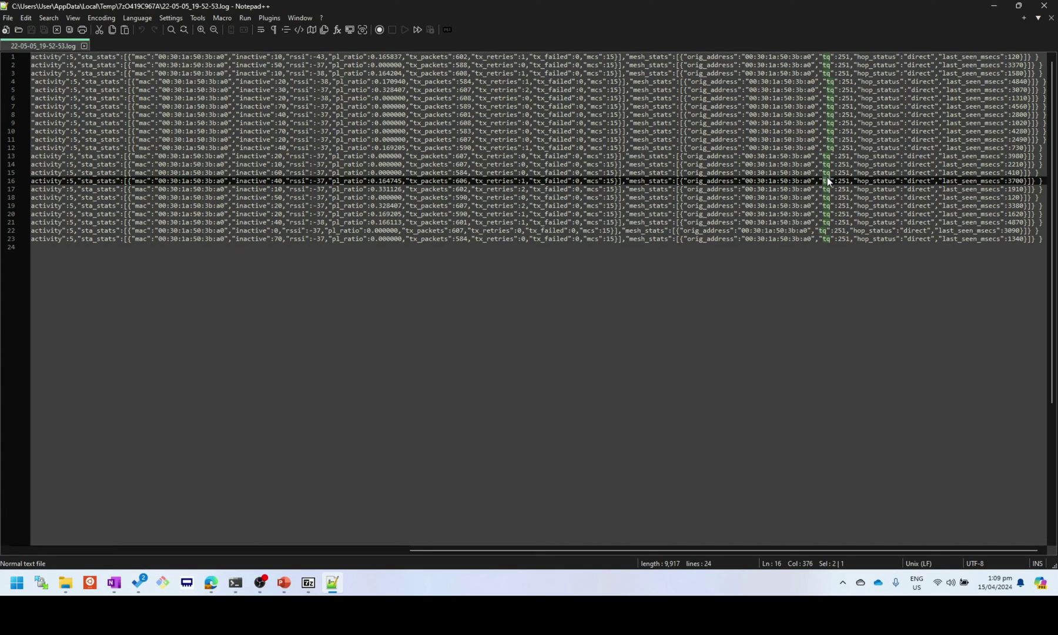
{"action": "double_click", "coordinate": [878, 182]}
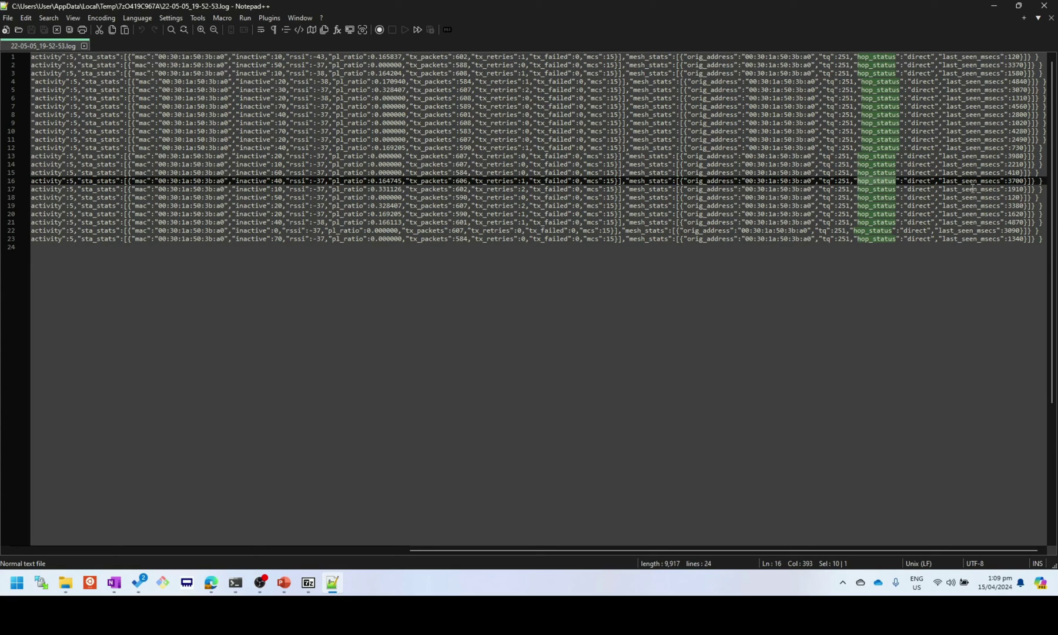
{"action": "double_click", "coordinate": [972, 182]}
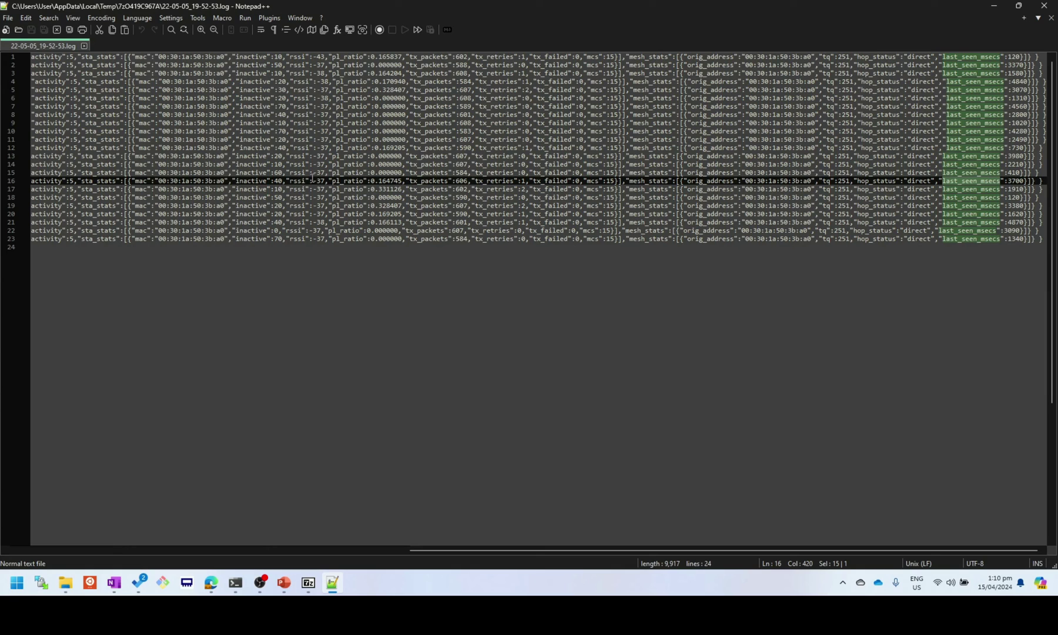
{"action": "double_click", "coordinate": [311, 180]}
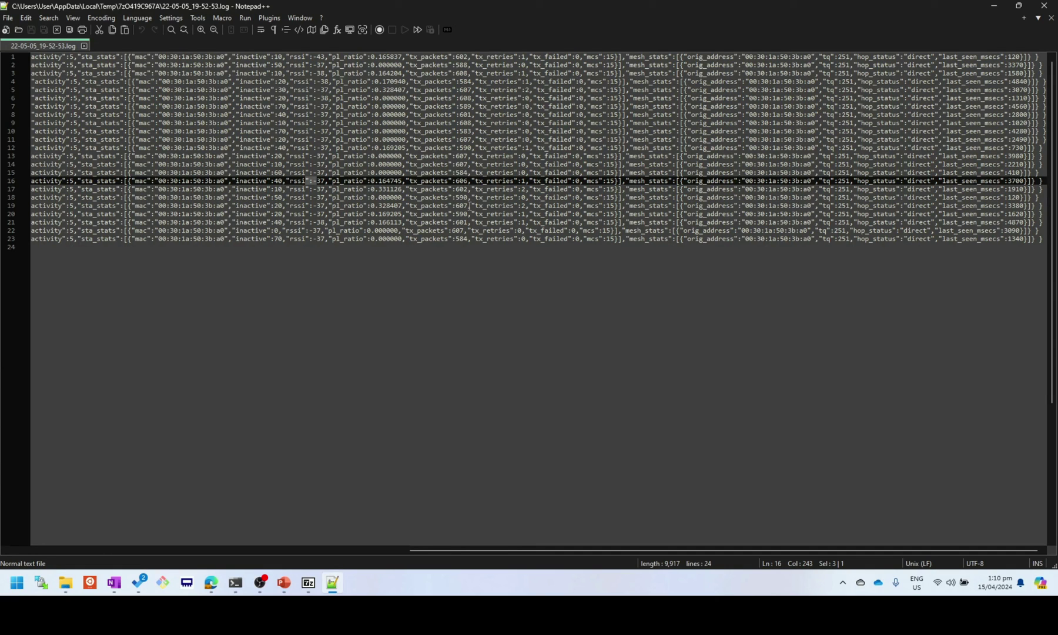
{"action": "left_click_drag", "start_coordinate": [590, 552], "coordinate": [279, 546]}
Re-highlight rssi and activity on lines 17 and 18, then return to the browser's Link Status Log page
{"action": "left_click", "coordinate": [806, 188]}
{"action": "double_click", "coordinate": [805, 189]}
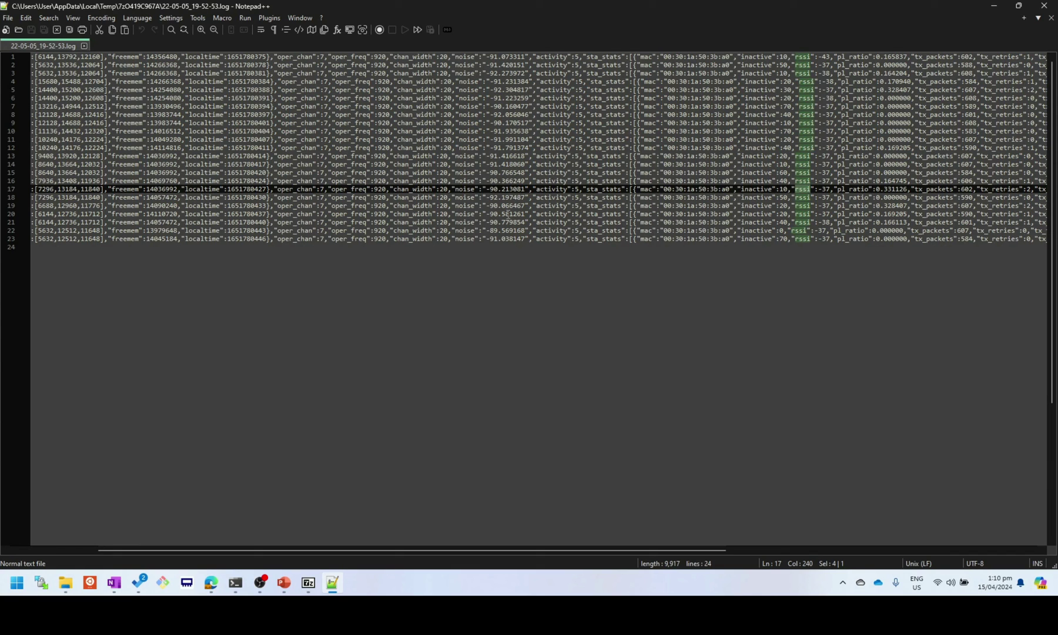
{"action": "double_click", "coordinate": [552, 197]}
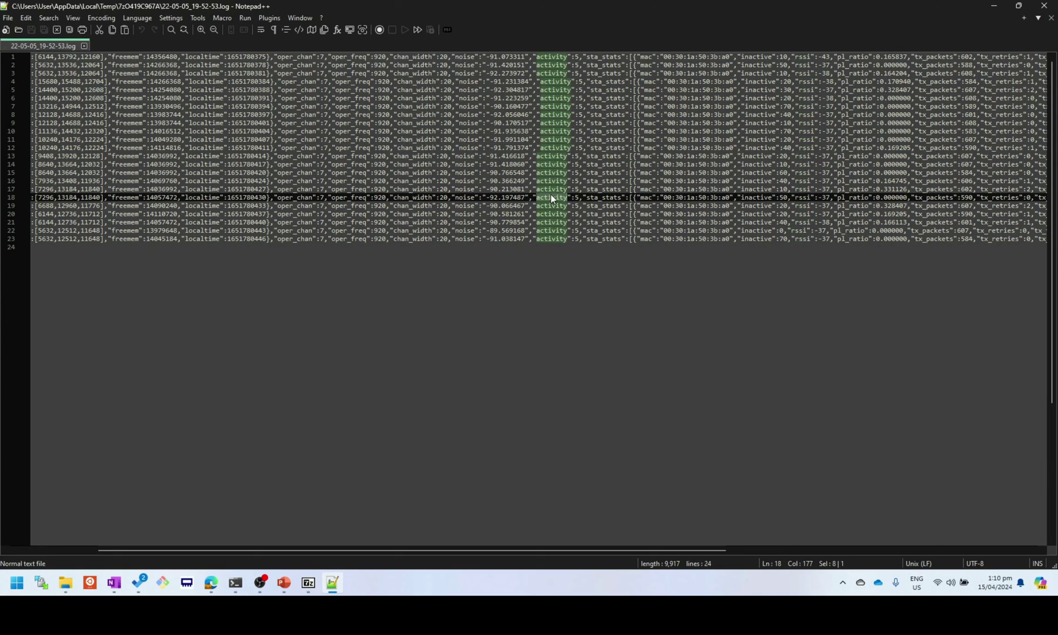
{"action": "double_click", "coordinate": [801, 197]}
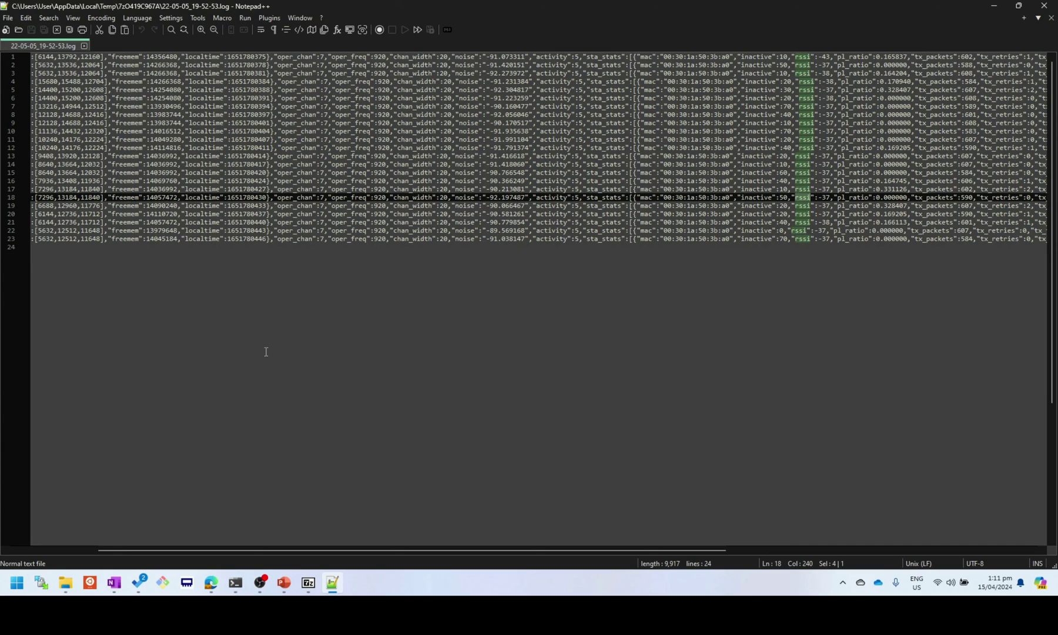
{"action": "left_click", "coordinate": [209, 581]}
Dismiss the downloads list and scroll to the Throughput Estimation page's throughput-versus-distance chart
{"action": "left_click", "coordinate": [312, 388]}
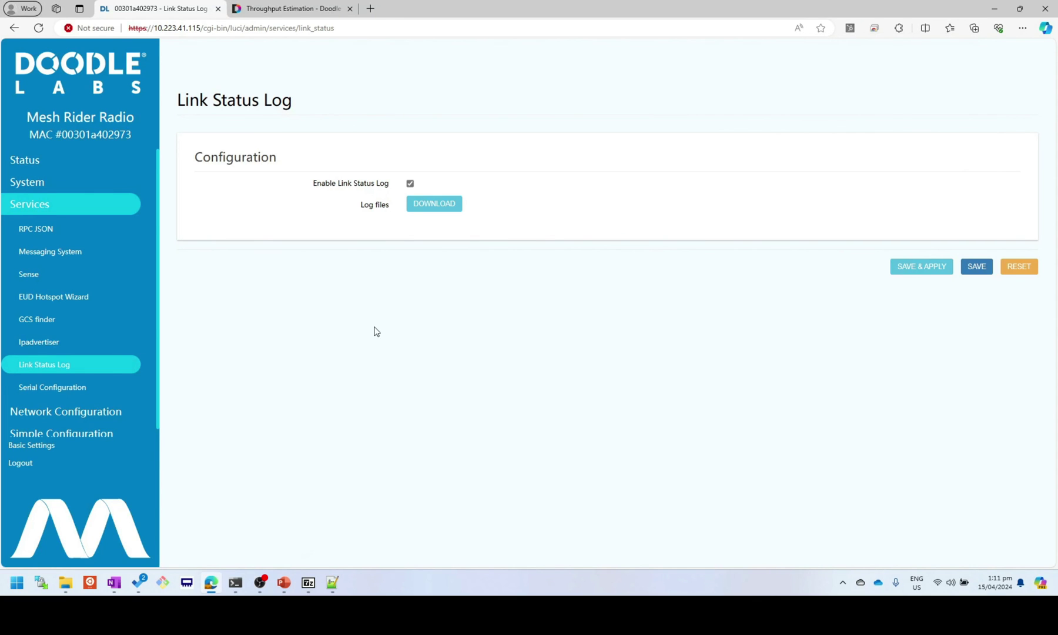
{"action": "left_click", "coordinate": [301, 11]}
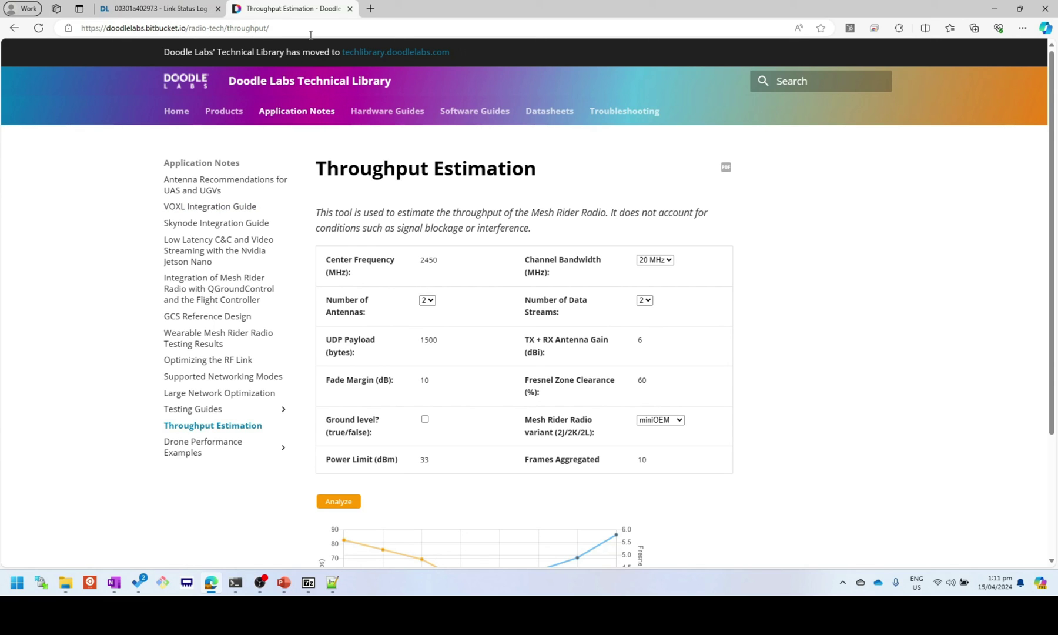
{"action": "scroll", "coordinate": [886, 373], "scroll_direction": "down", "scroll_amount": 1}
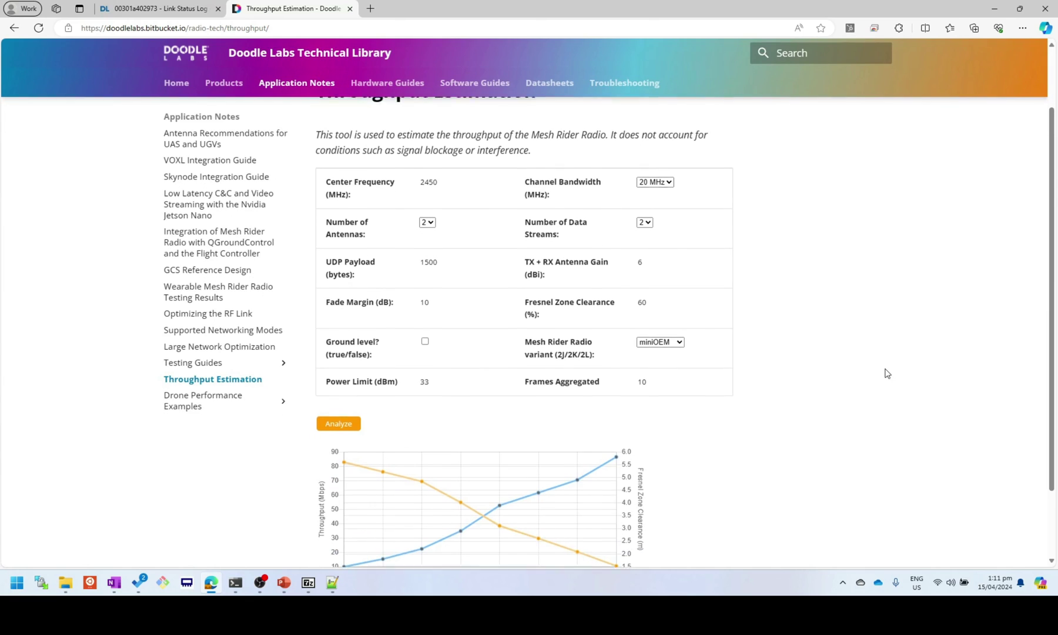
{"action": "scroll", "coordinate": [886, 372], "scroll_direction": "up", "scroll_amount": 1}
{"action": "scroll", "coordinate": [853, 358], "scroll_direction": "down", "scroll_amount": 3}
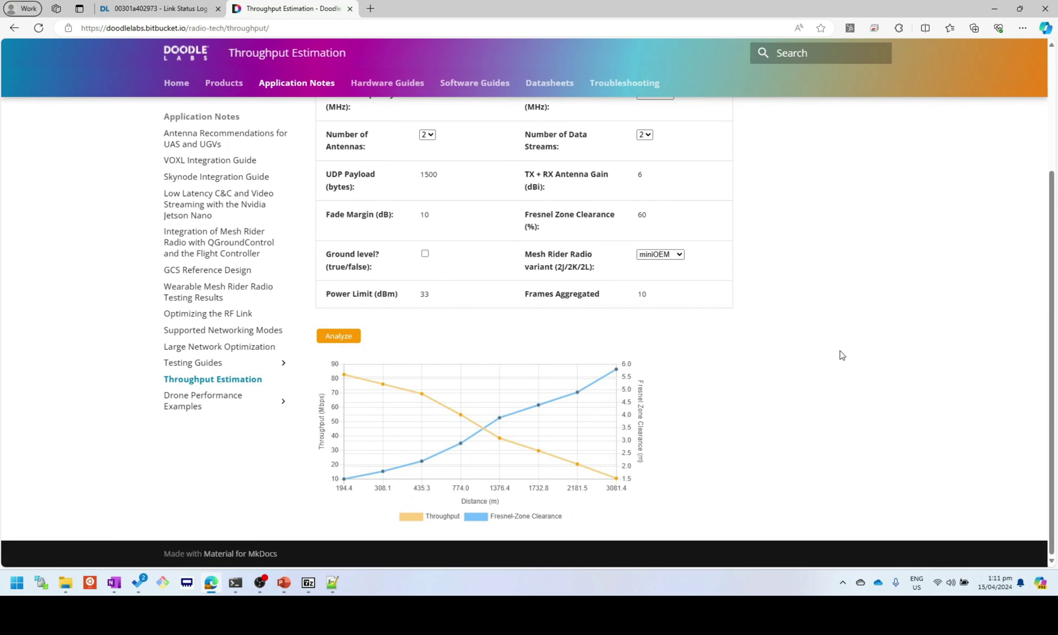
{"action": "scroll", "coordinate": [604, 210], "scroll_direction": "up", "scroll_amount": 2}
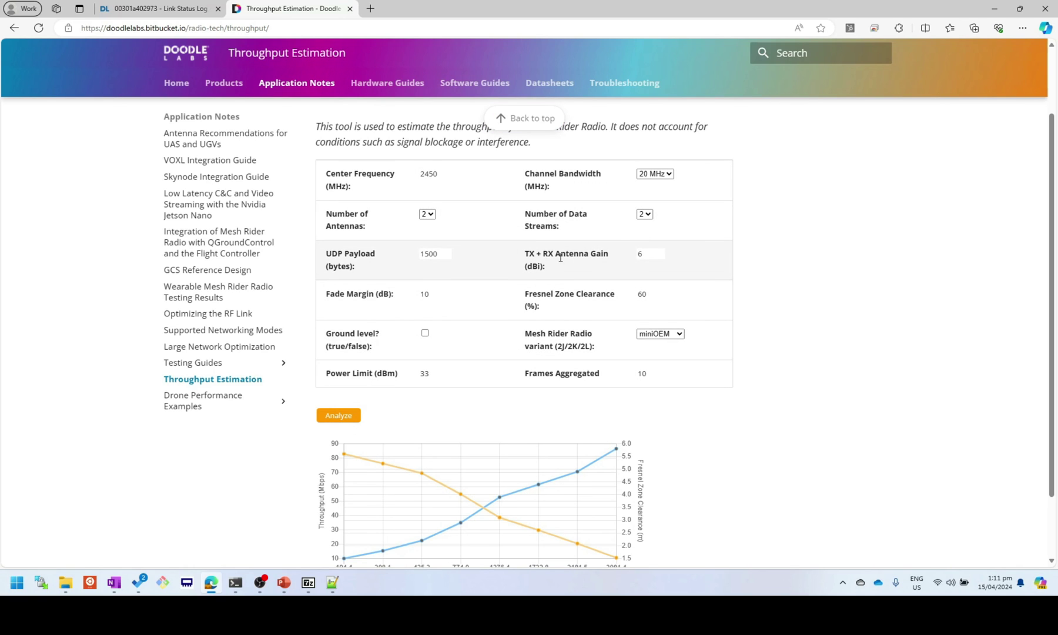
{"action": "scroll", "coordinate": [648, 341], "scroll_direction": "down", "scroll_amount": 2}
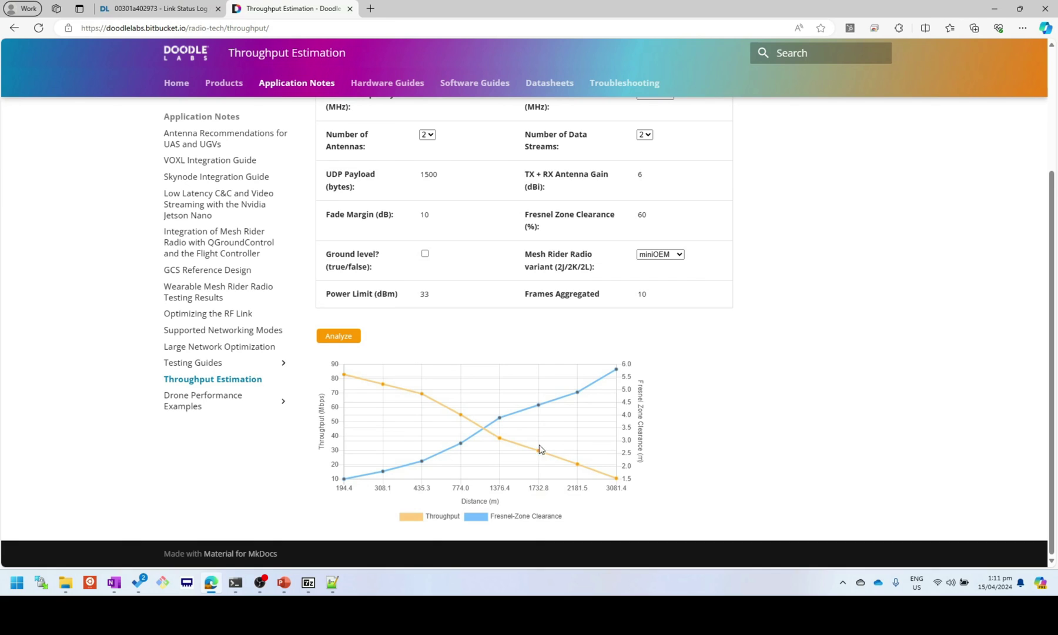
{"action": "mouse_move", "coordinate": [619, 479]}
Switch back to 22-05-05_19-52-53.log in Notepad++, scrolled to the start of its lines
{"action": "left_click", "coordinate": [333, 582]}
{"action": "scroll", "coordinate": [380, 338], "scroll_direction": "left", "scroll_amount": 3}
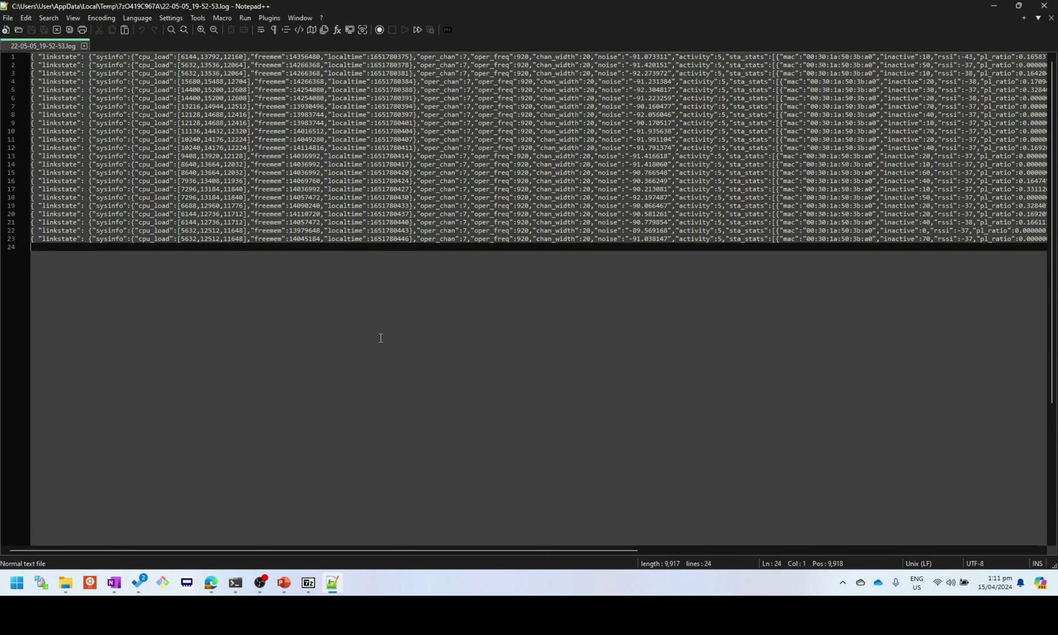